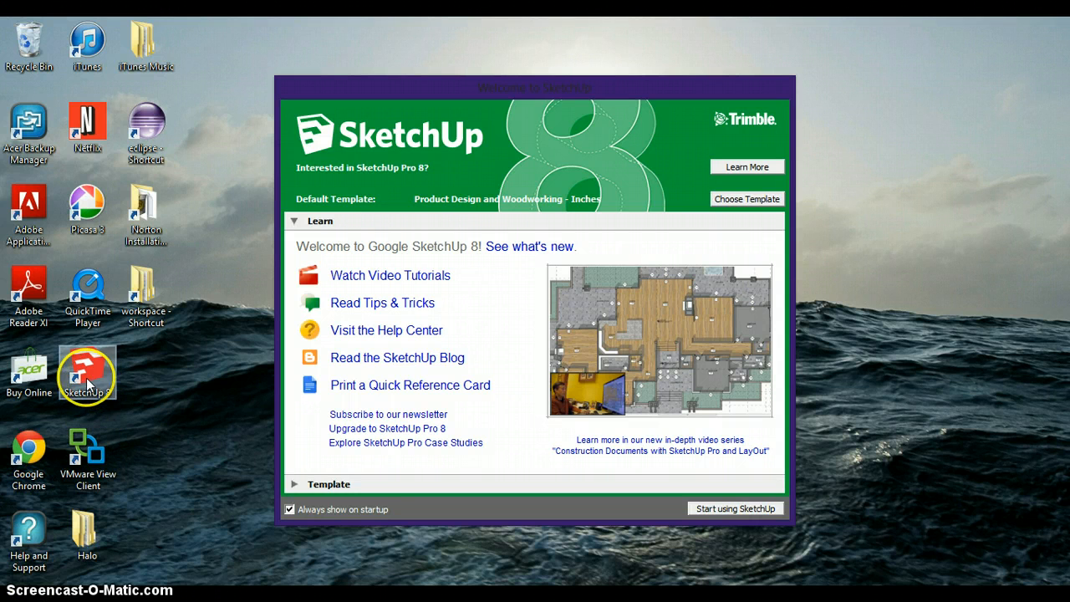
Step: Choose the Engineering - Meters template as the default and start a new model
{"action": "left_click", "coordinate": [167, 363]}
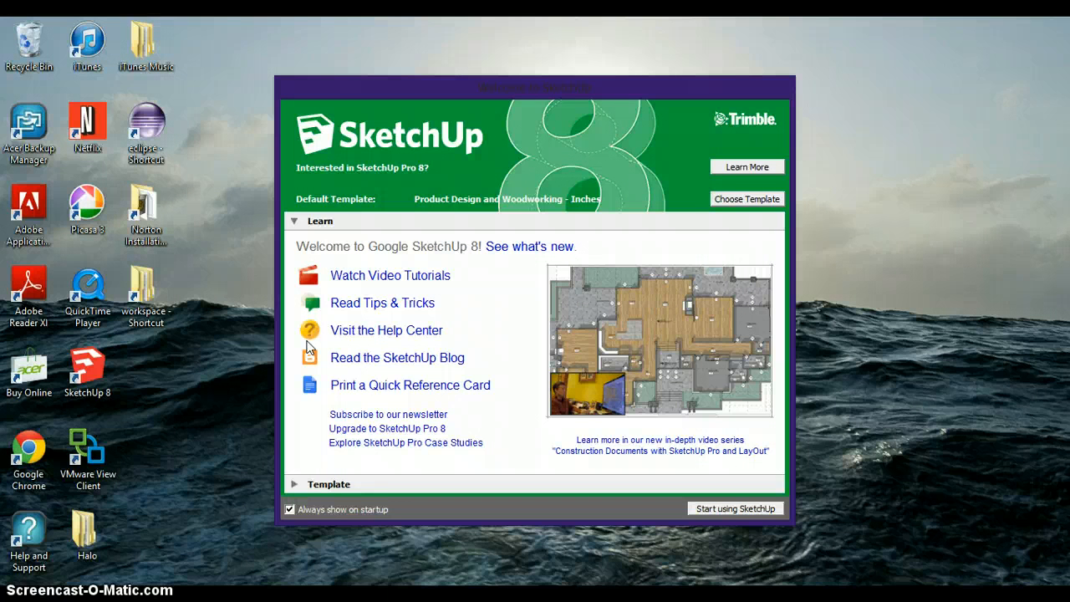
{"action": "left_click", "coordinate": [732, 202]}
{"action": "scroll", "coordinate": [769, 382], "scroll_direction": "up", "scroll_amount": 1}
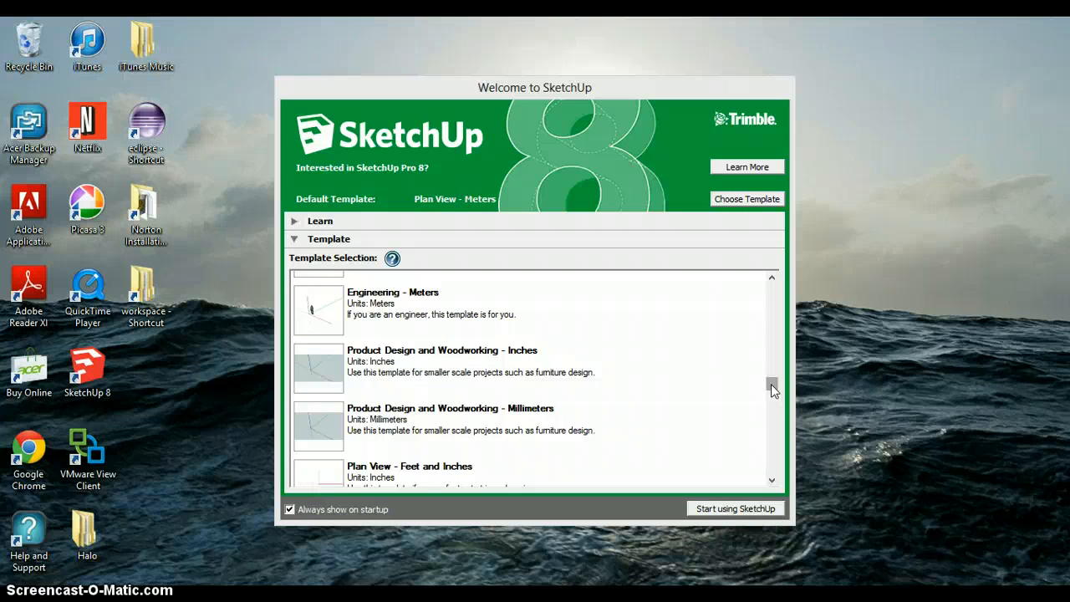
{"action": "left_click_drag", "start_coordinate": [771, 383], "coordinate": [771, 415]}
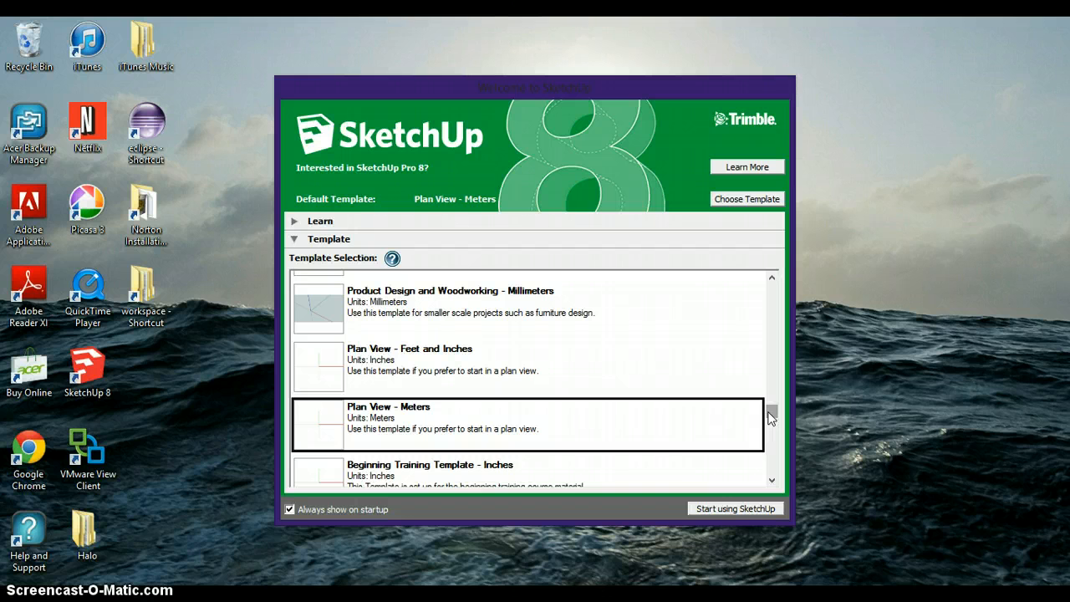
{"action": "left_click_drag", "start_coordinate": [771, 410], "coordinate": [772, 391]}
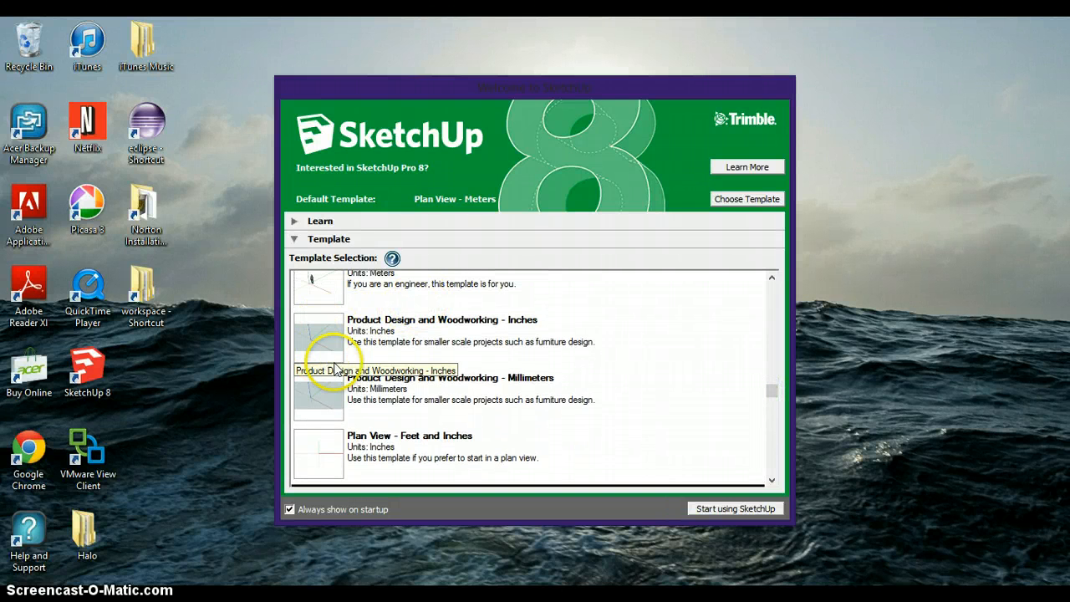
{"action": "left_click_drag", "start_coordinate": [766, 396], "coordinate": [770, 381]}
{"action": "left_click", "coordinate": [360, 353]}
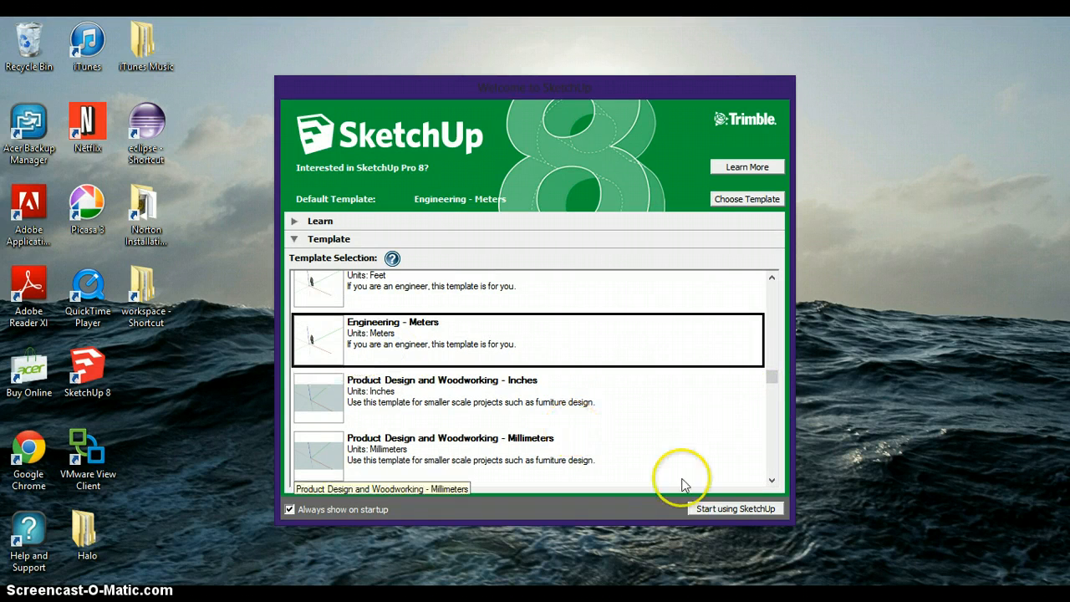
{"action": "left_click", "coordinate": [708, 509]}
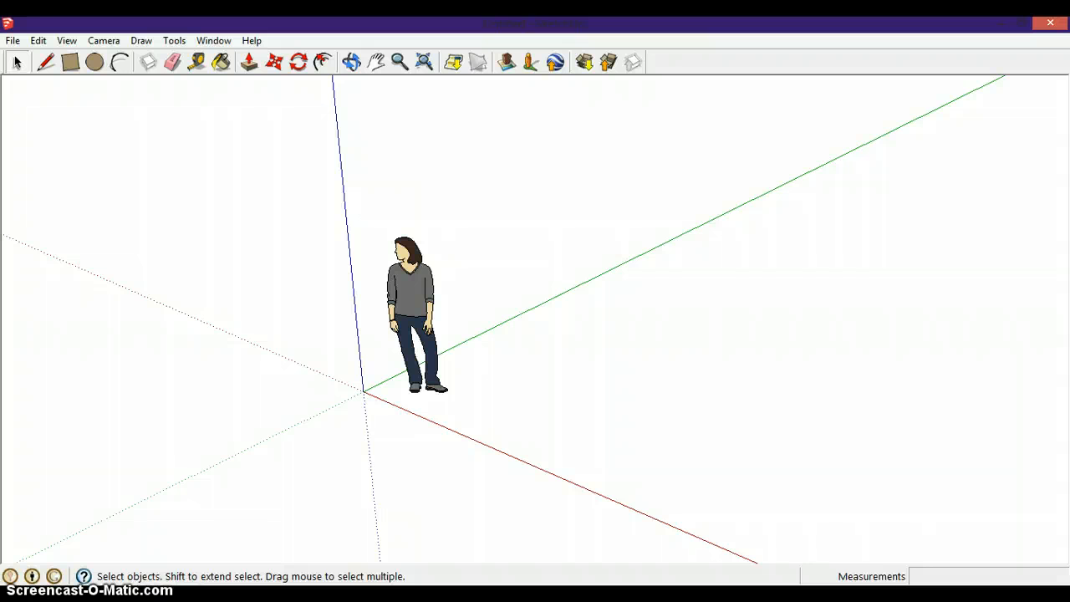
Step: Delete the default person figure standing beside the origin
{"action": "left_click", "coordinate": [417, 300]}
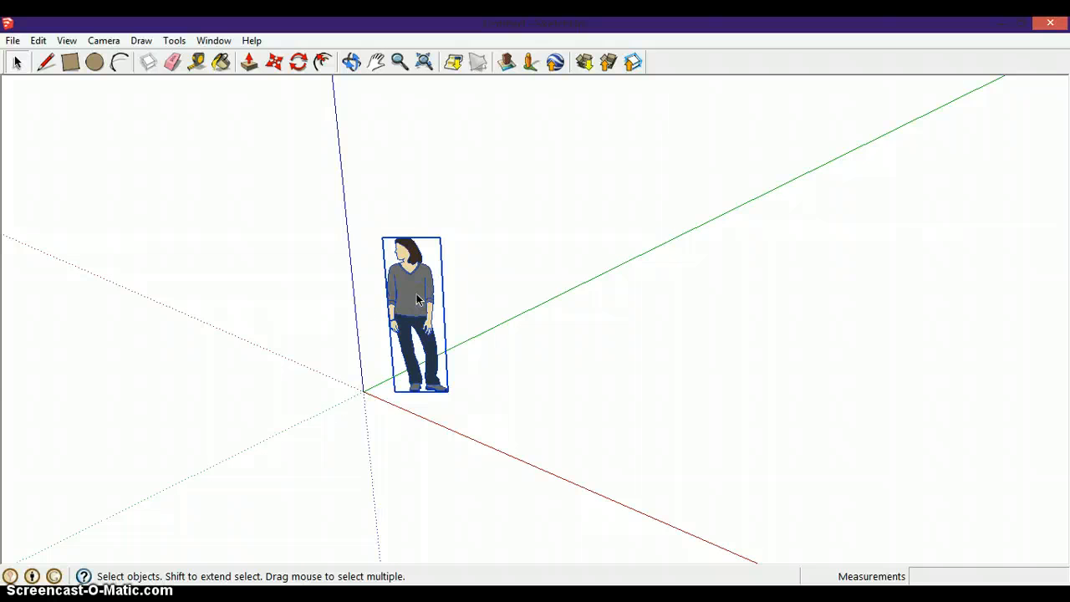
{"action": "key", "text": "Delete"}
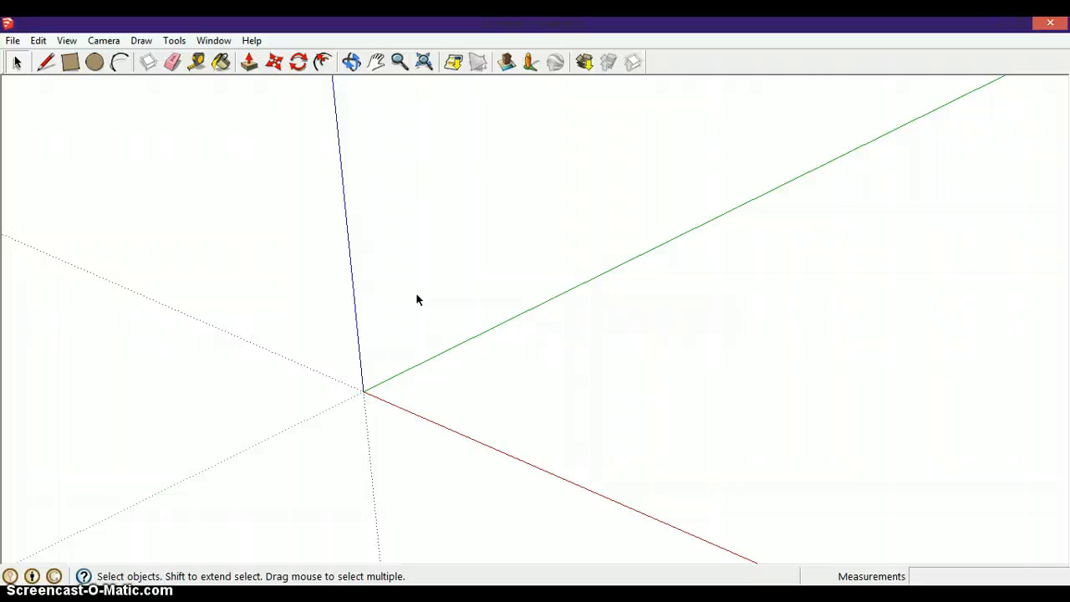
Step: Examine the empty model space around the origin and axes by orbiting and panning the view
{"action": "key", "text": "o"}
{"action": "left_click", "coordinate": [429, 319]}
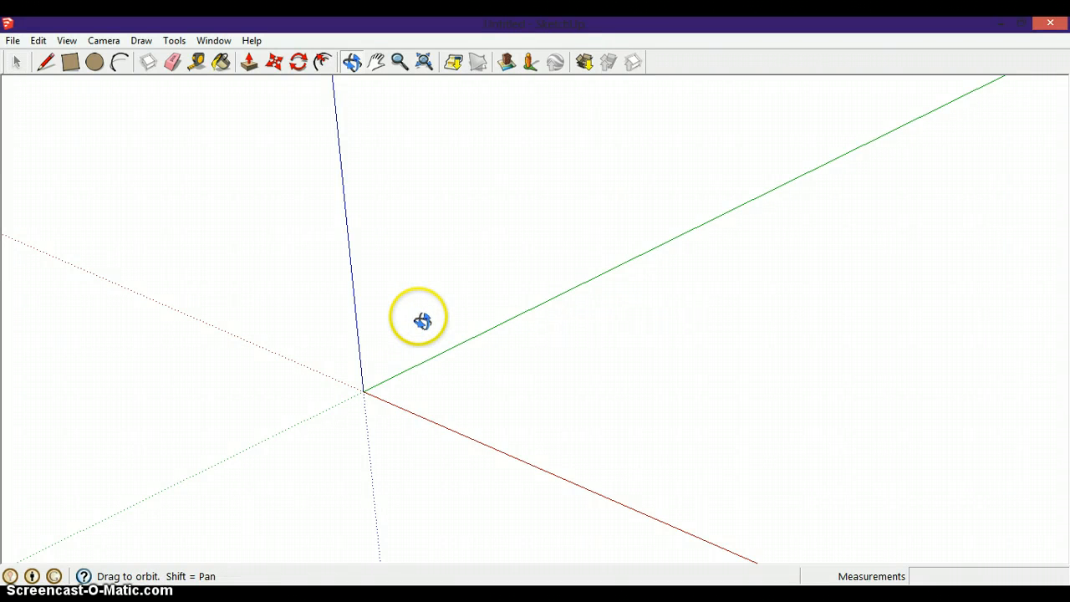
{"action": "left_click_drag", "start_coordinate": [488, 373], "coordinate": [451, 378]}
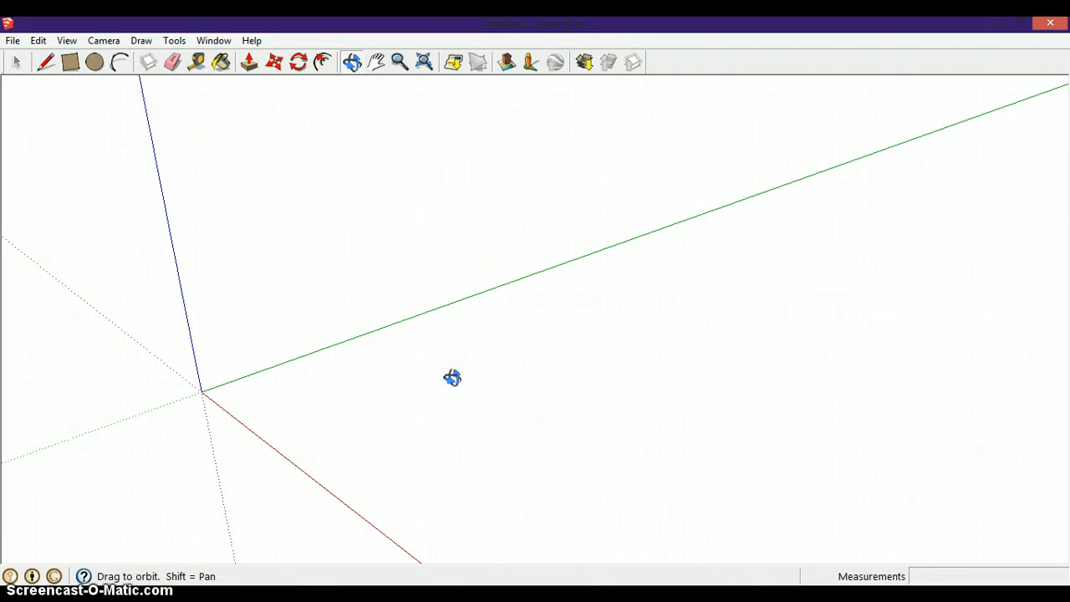
{"action": "key", "text": "h"}
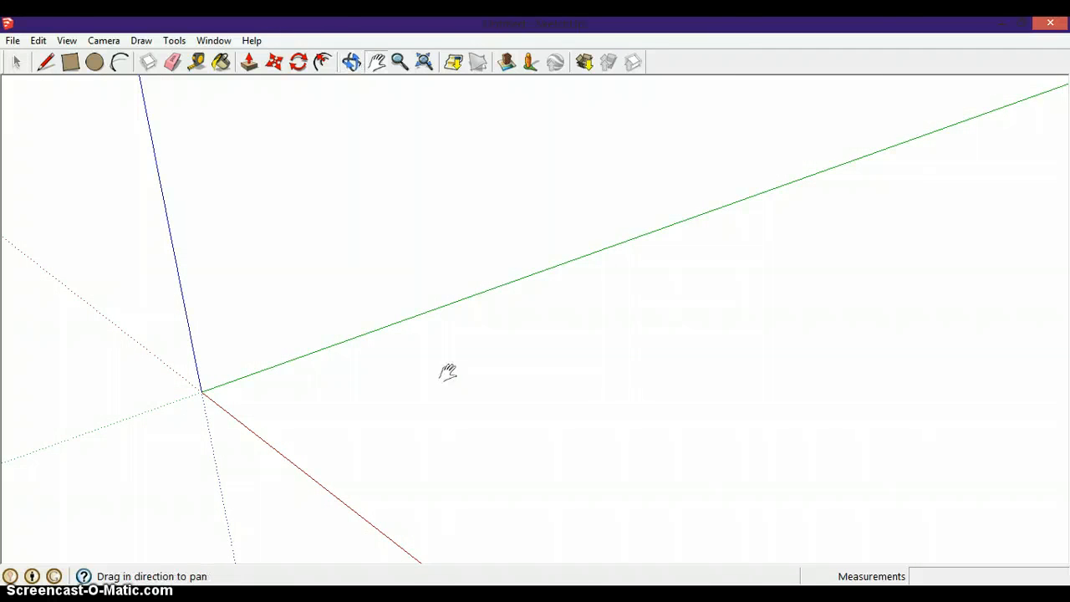
{"action": "left_click_drag", "start_coordinate": [258, 363], "coordinate": [413, 353]}
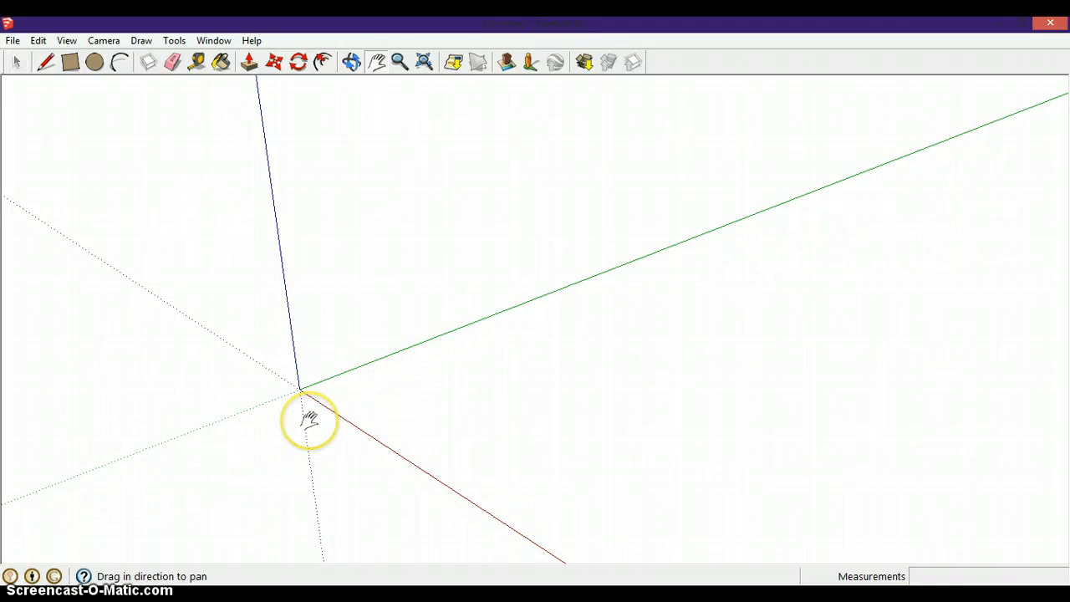
{"action": "key", "text": "o"}
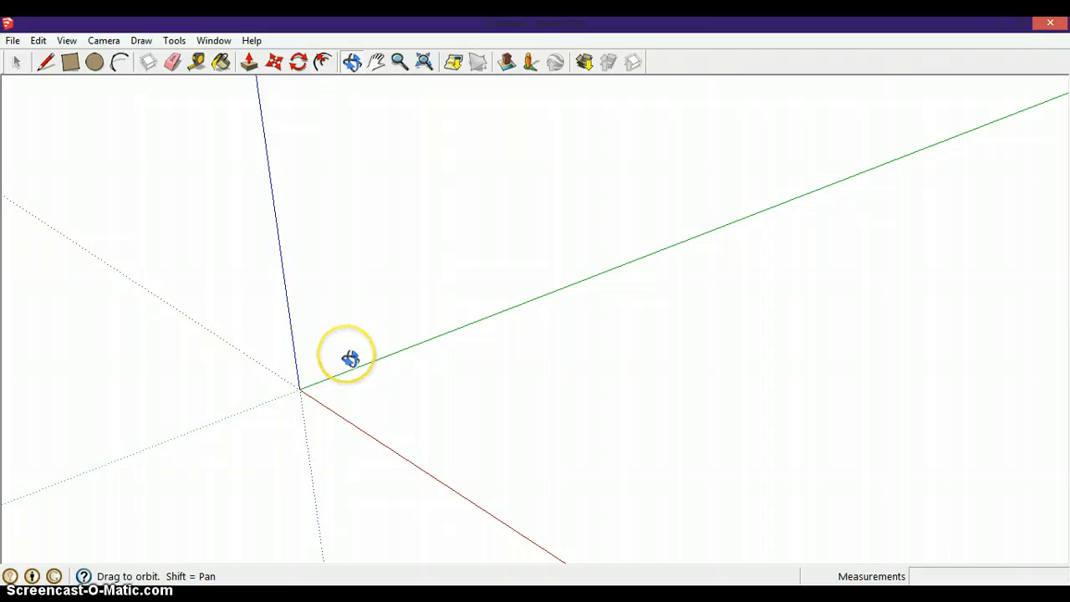
{"action": "left_click_drag", "start_coordinate": [350, 358], "coordinate": [356, 336], "text": "shift"}
{"action": "left_click_drag", "start_coordinate": [402, 375], "coordinate": [343, 379]}
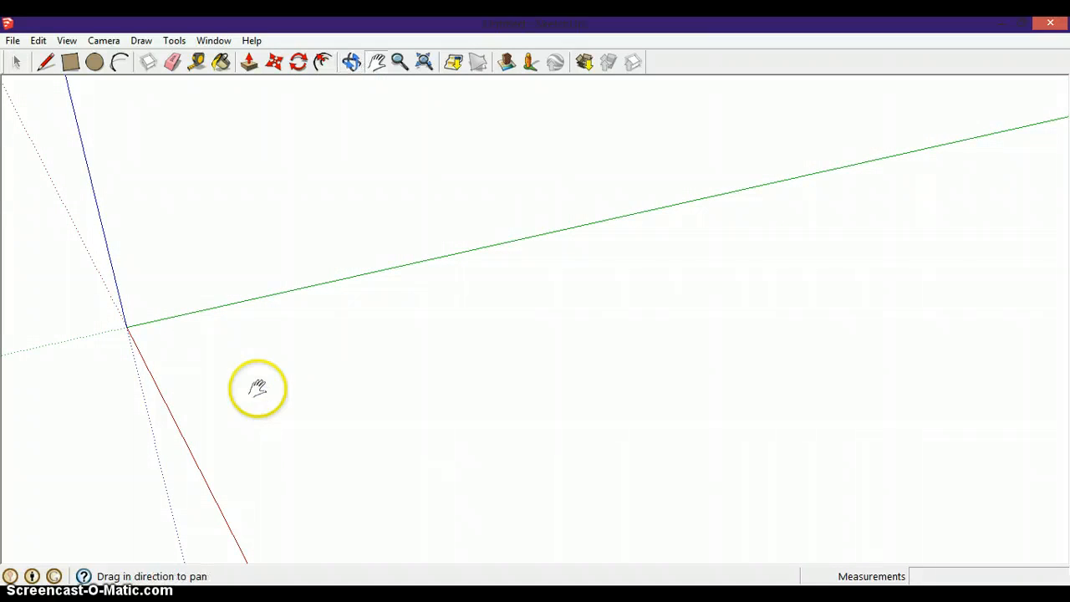
{"action": "left_click_drag", "start_coordinate": [258, 388], "coordinate": [366, 435], "text": "shift"}
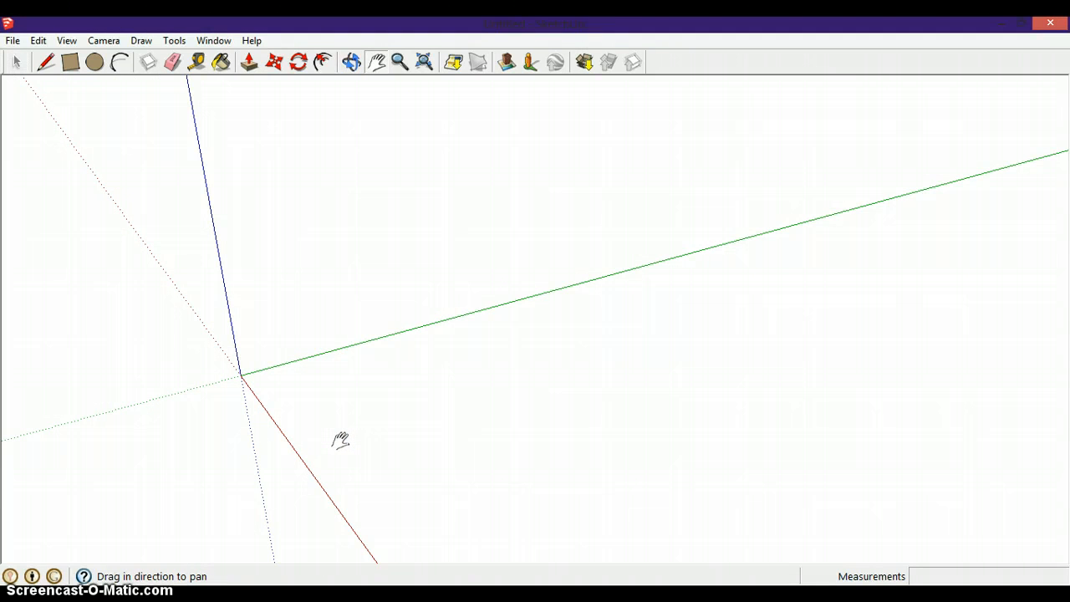
Step: Set the camera to the standard Top view with parallel projection
{"action": "left_click", "coordinate": [104, 42]}
{"action": "mouse_move", "coordinate": [138, 93]}
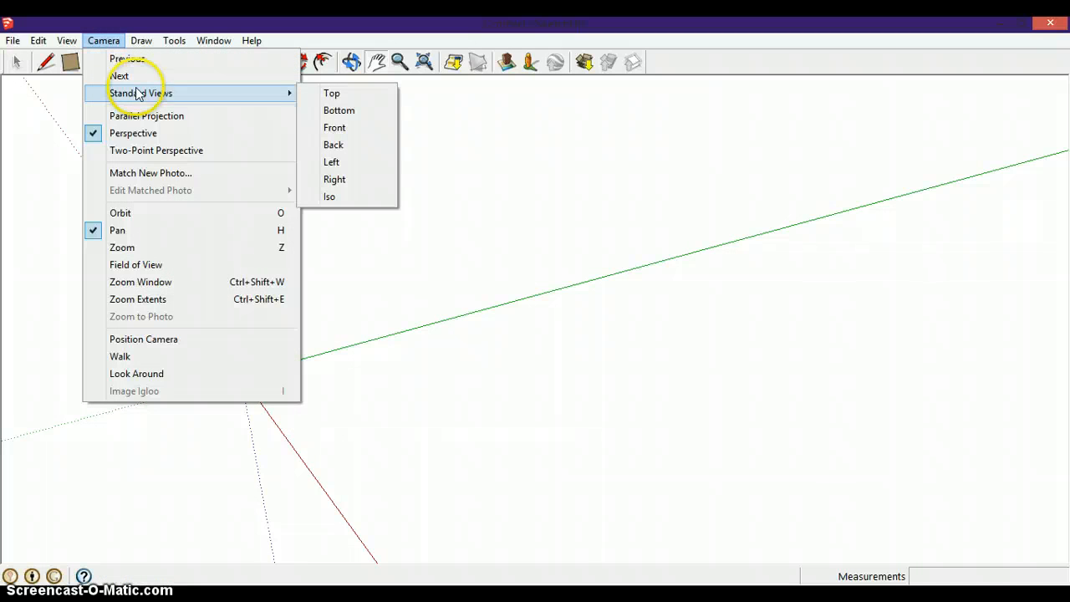
{"action": "left_click", "coordinate": [332, 93]}
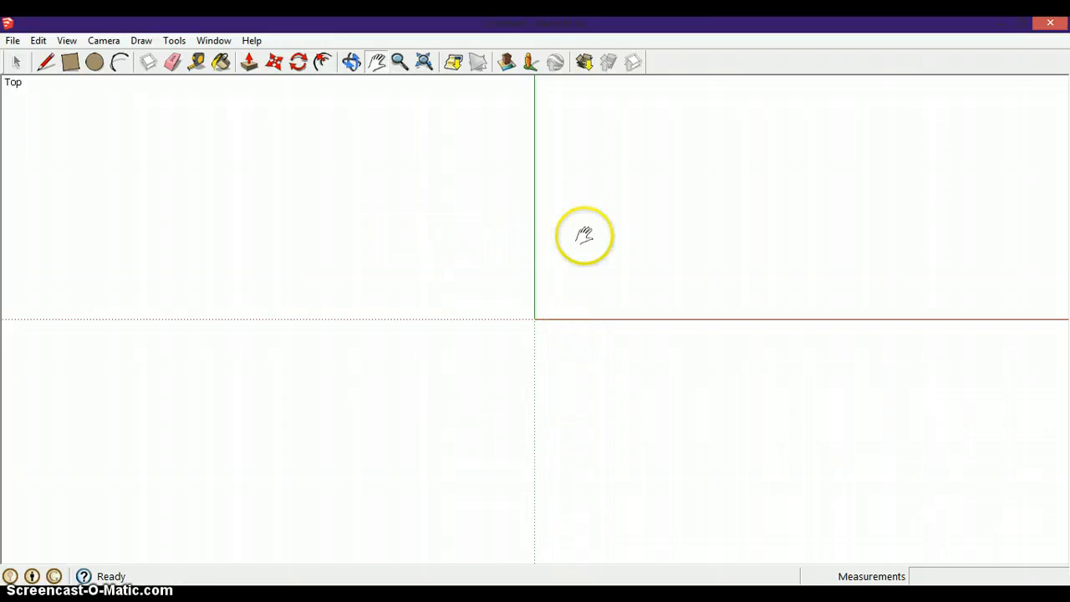
{"action": "left_click_drag", "start_coordinate": [585, 235], "coordinate": [512, 318]}
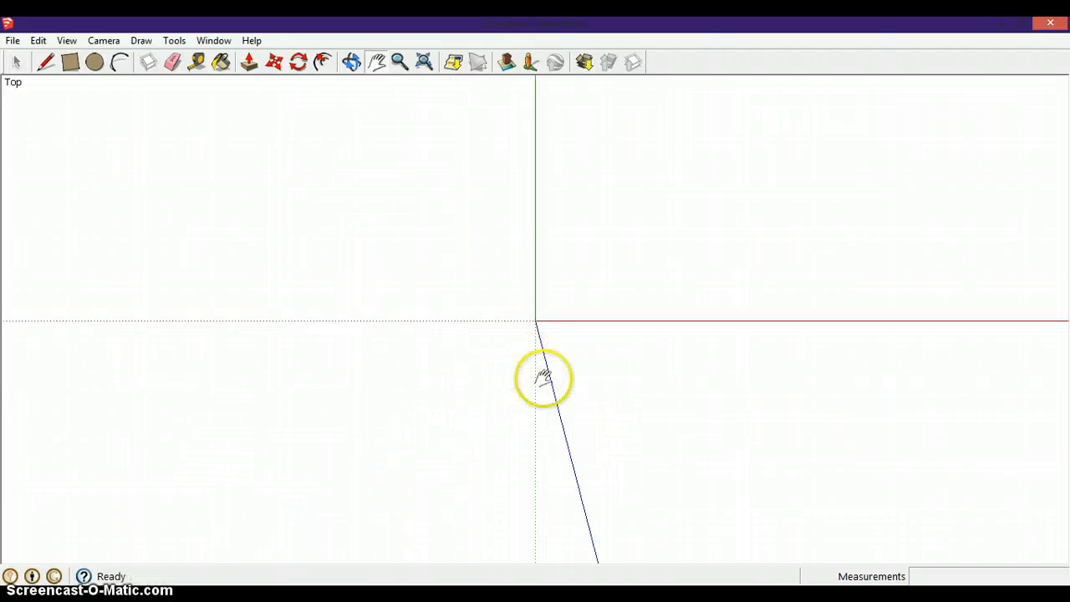
{"action": "left_click", "coordinate": [104, 40]}
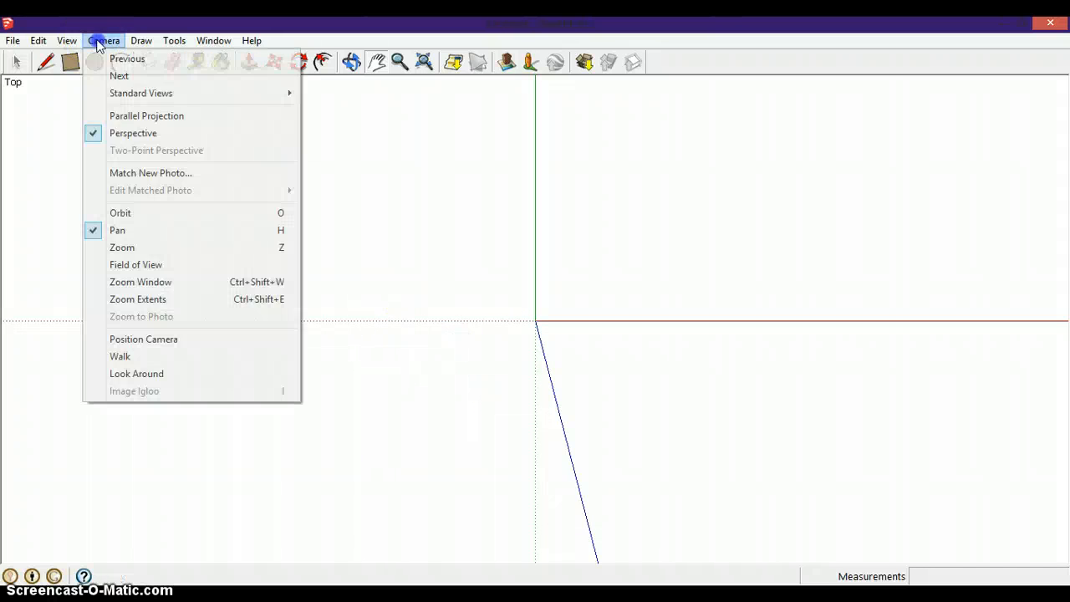
{"action": "left_click", "coordinate": [181, 137]}
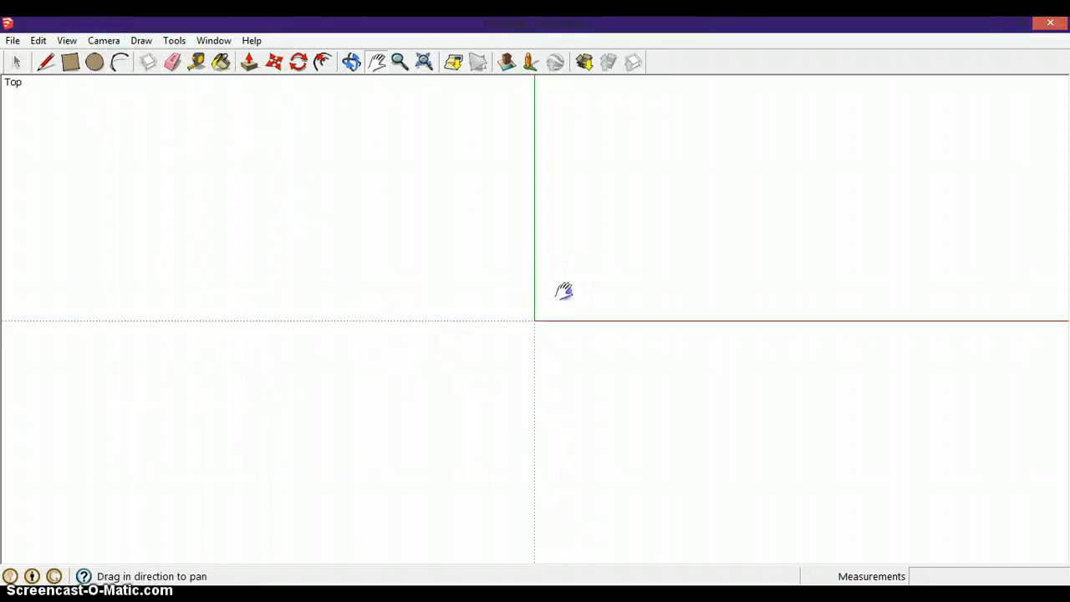
{"action": "left_click_drag", "start_coordinate": [564, 292], "coordinate": [430, 358]}
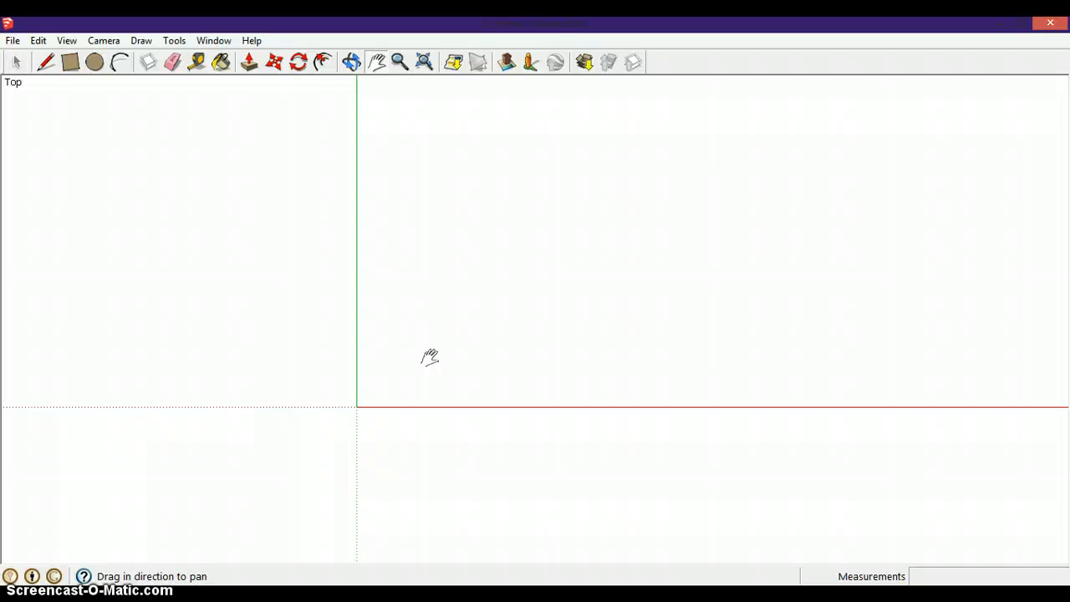
Step: Draw a 5 m by 1 m rectangle from the origin, with its long side along the red axis
{"action": "key", "text": "r"}
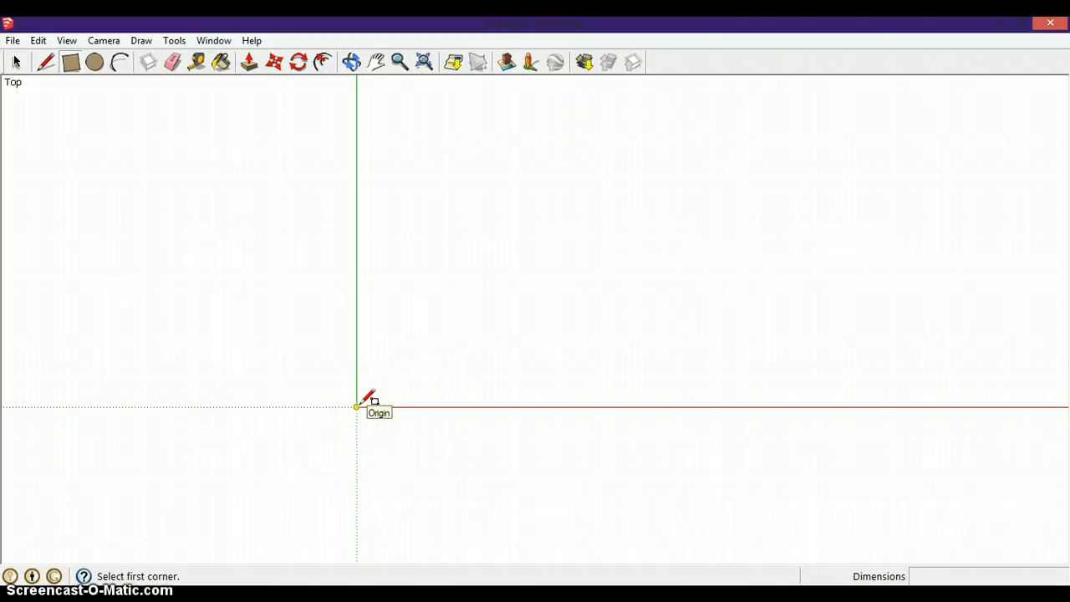
{"action": "left_click_drag", "start_coordinate": [356, 407], "coordinate": [731, 268]}
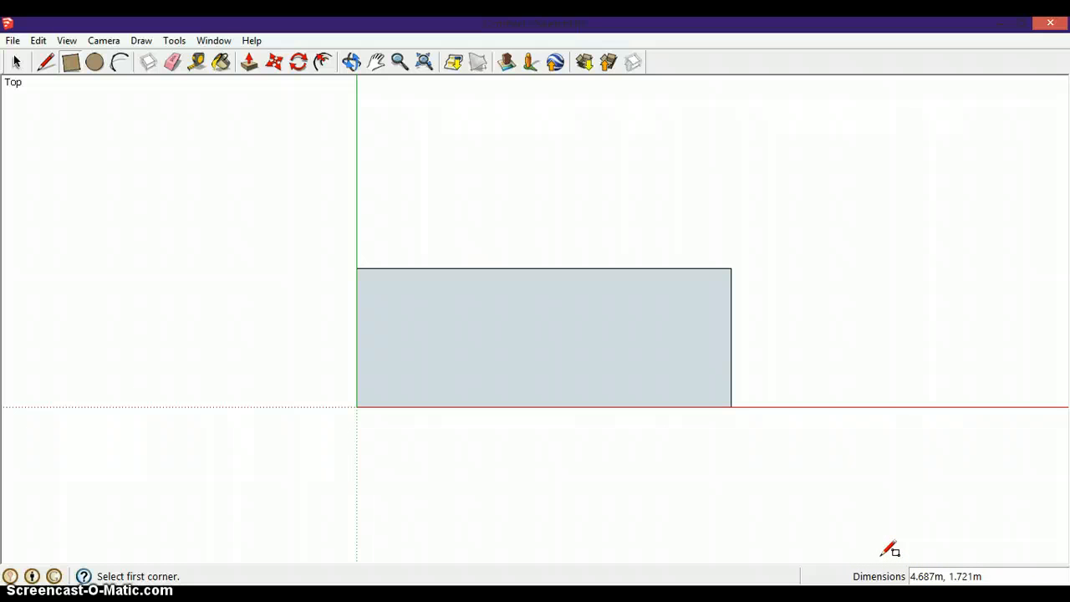
{"action": "type", "text": "5m,"}
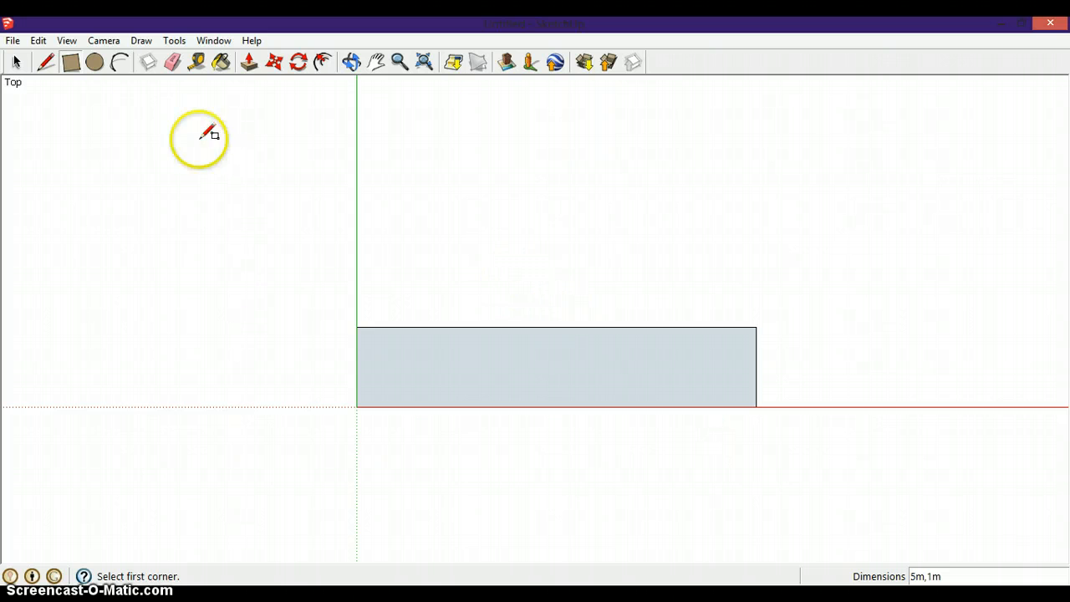
Step: Return the camera to perspective projection with the rectangle seen at an angle
{"action": "left_click", "coordinate": [104, 40]}
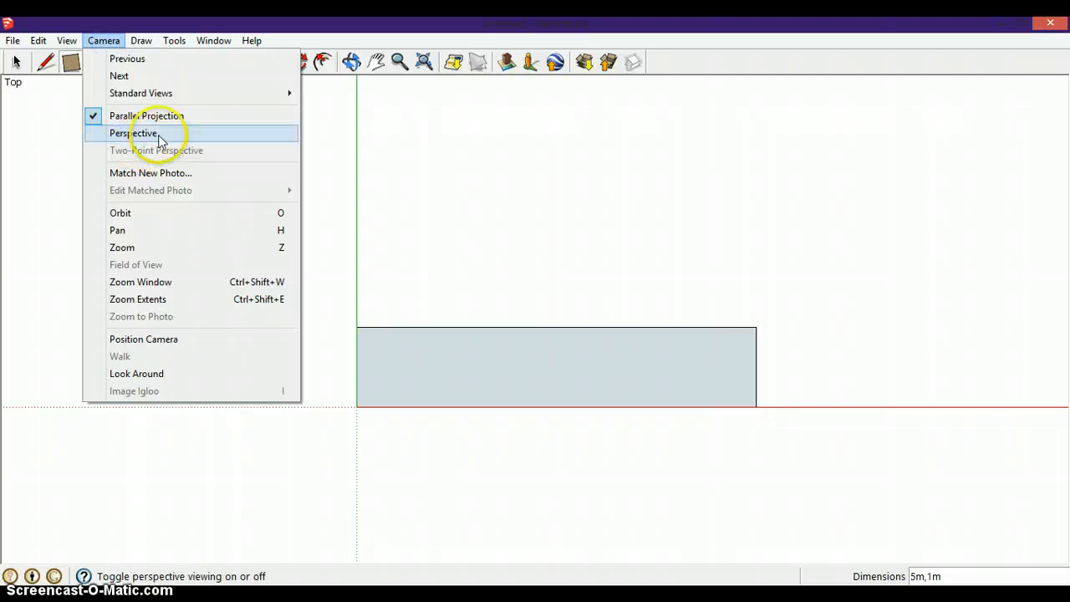
{"action": "left_click", "coordinate": [170, 135]}
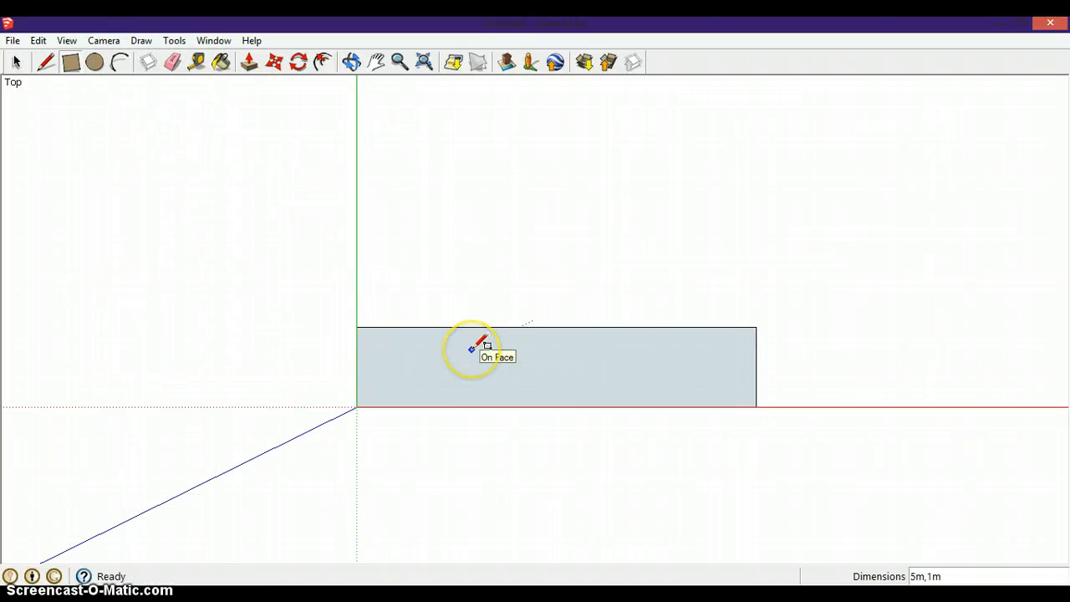
{"action": "key", "text": "o"}
{"action": "left_click_drag", "start_coordinate": [716, 394], "coordinate": [507, 231]}
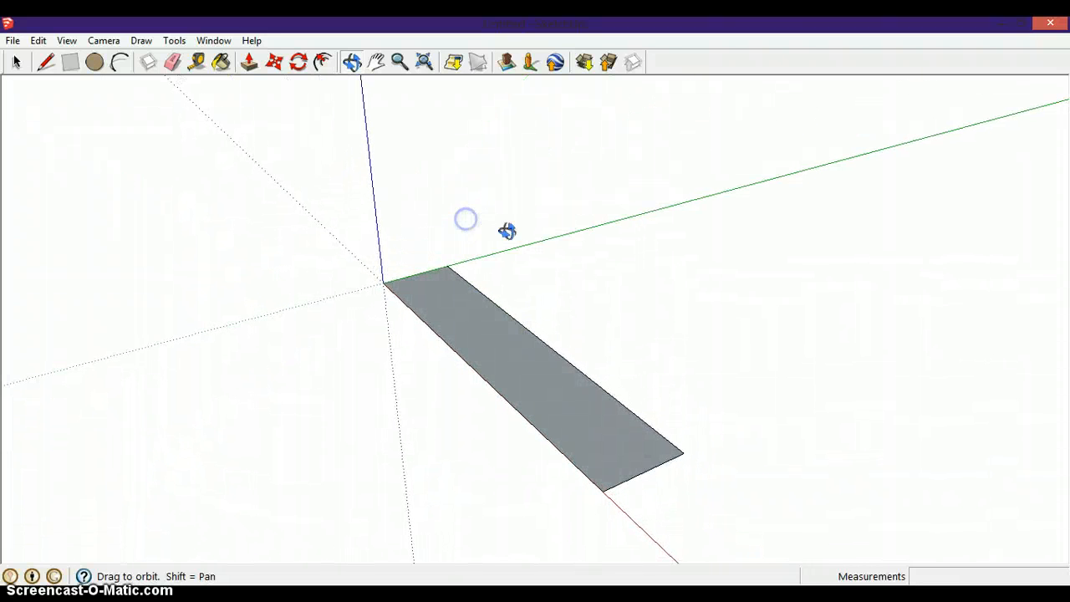
Step: Pull the rectangle's face upward about 1.04 m with Push/Pull to form a solid block
{"action": "key", "text": "p"}
{"action": "left_click", "coordinate": [527, 312]}
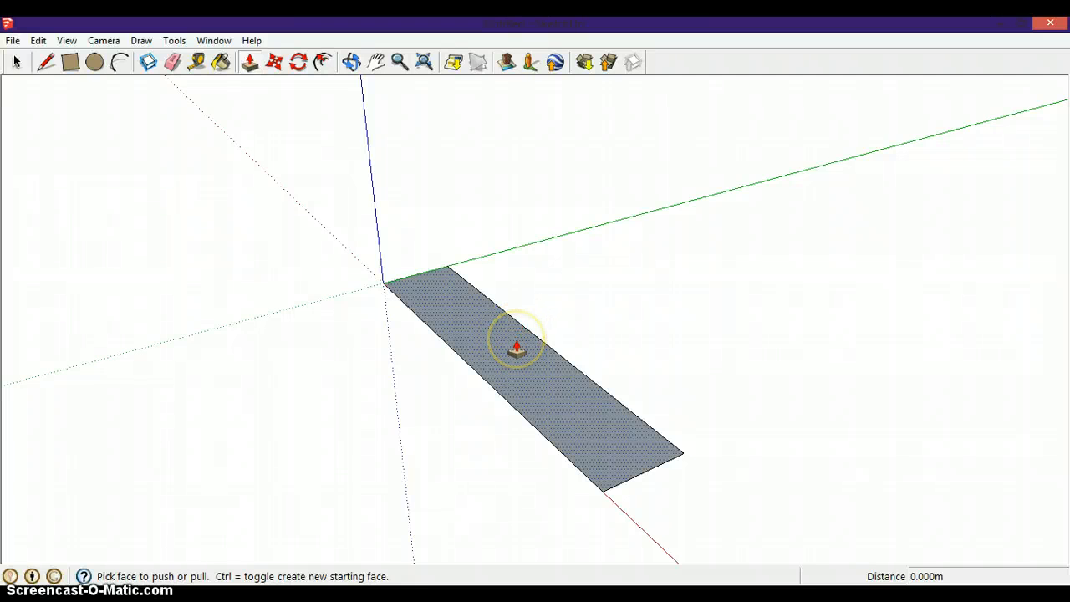
{"action": "left_click_drag", "start_coordinate": [516, 349], "coordinate": [508, 270]}
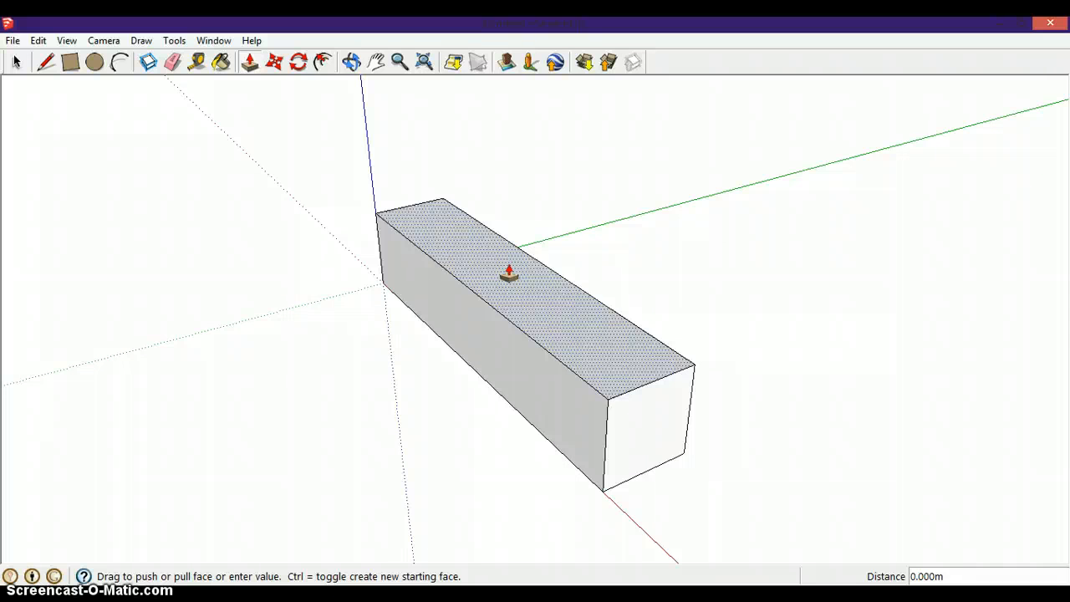
Step: Try pushing the block's top face down to its base and undo the push
{"action": "left_click_drag", "start_coordinate": [510, 266], "coordinate": [52, 511]}
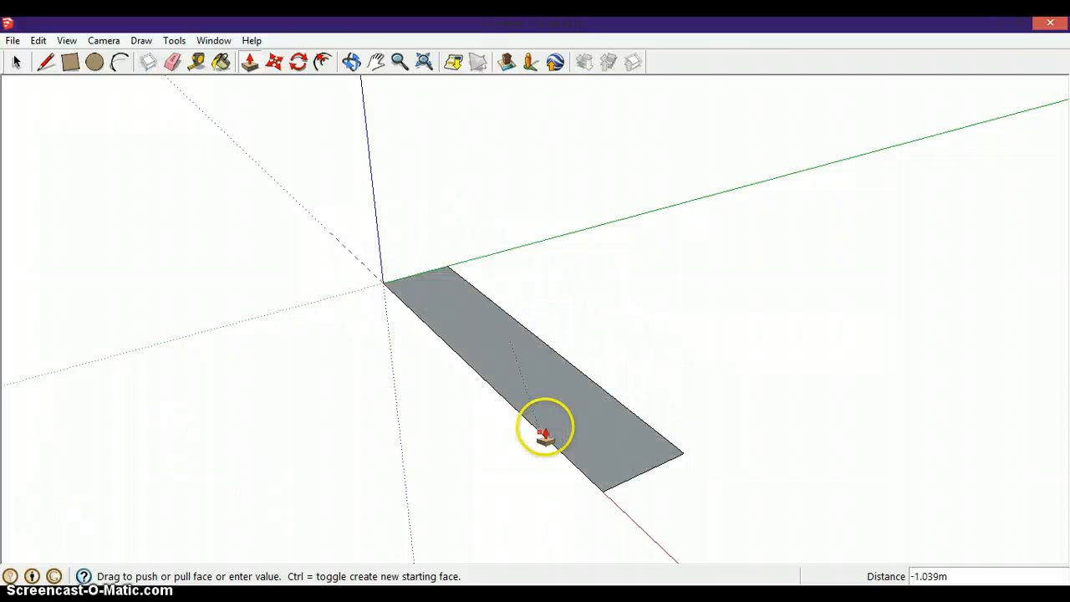
{"action": "left_click", "coordinate": [561, 395]}
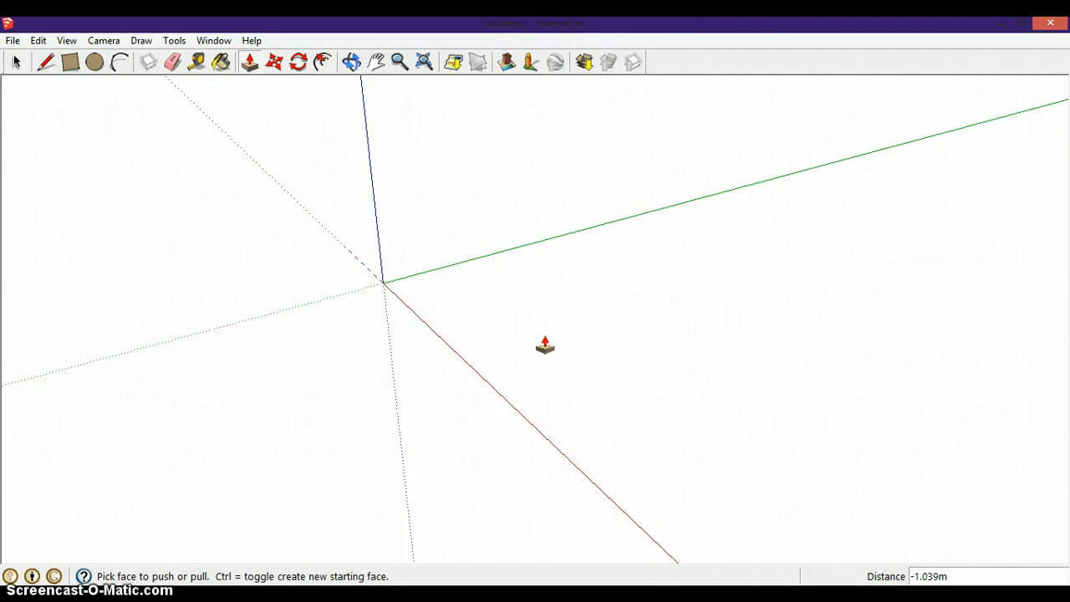
{"action": "key", "text": "ctrl+z"}
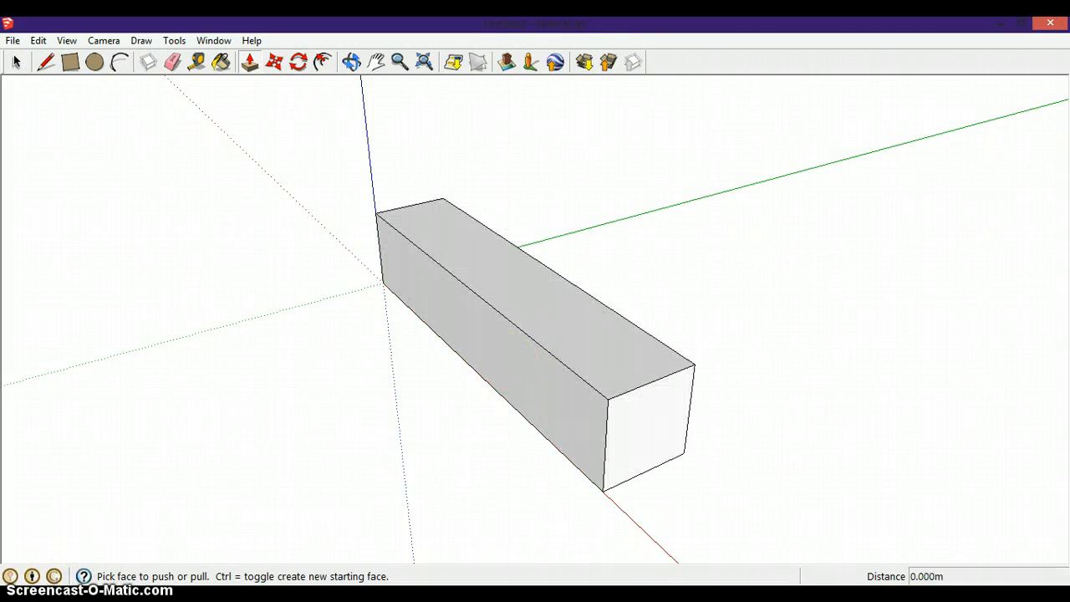
Step: Draw a circle with a radius of about 0.43 m centred on the block's square end face
{"action": "middle_click_drag", "start_coordinate": [493, 521], "coordinate": [602, 376]}
{"action": "key", "text": "c"}
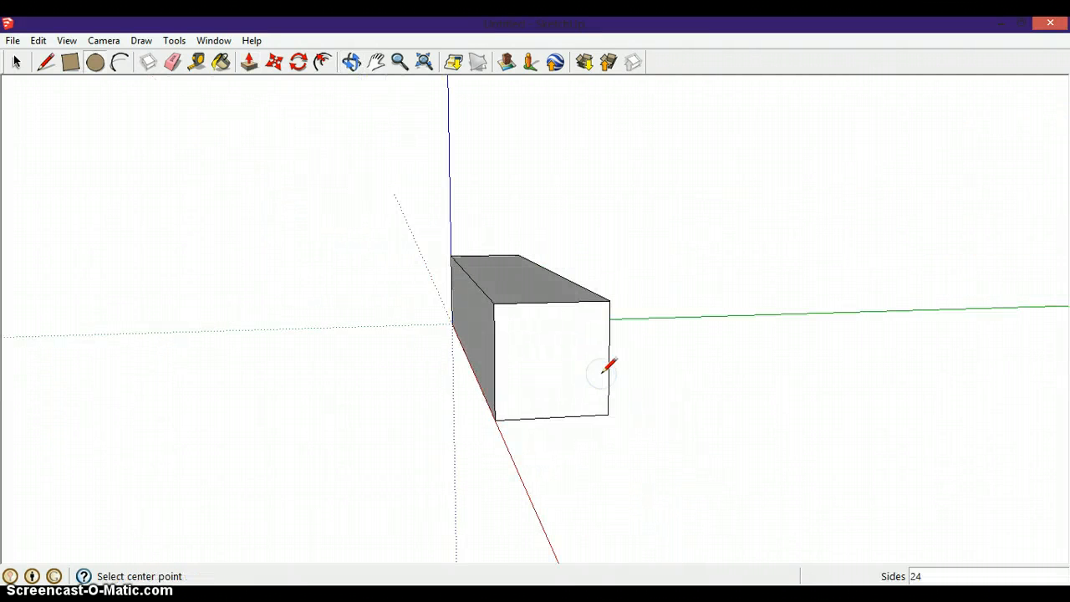
{"action": "left_click", "coordinate": [556, 359]}
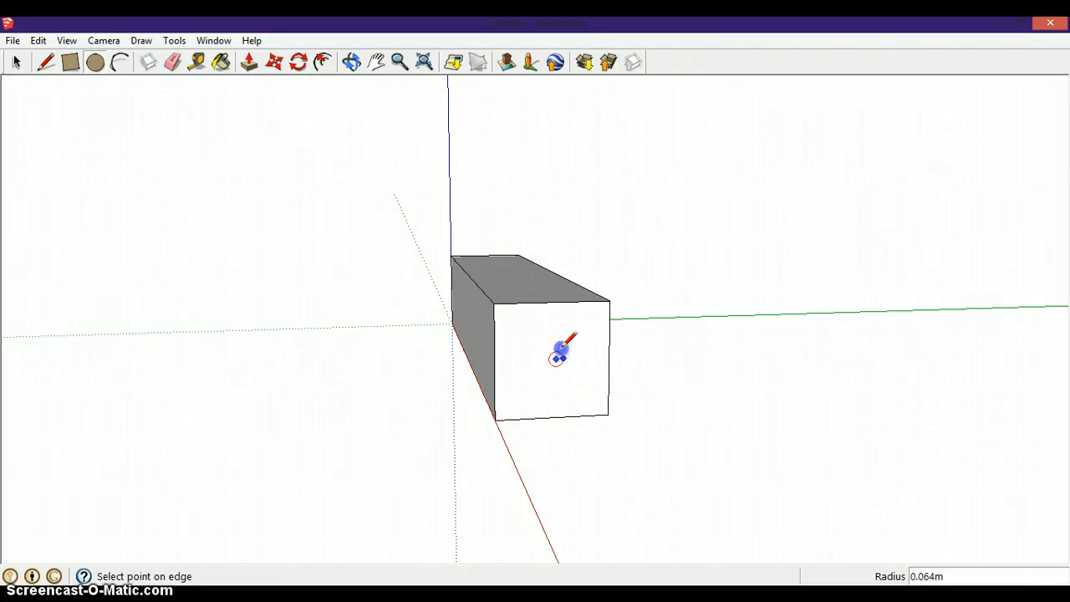
{"action": "left_click", "coordinate": [554, 307]}
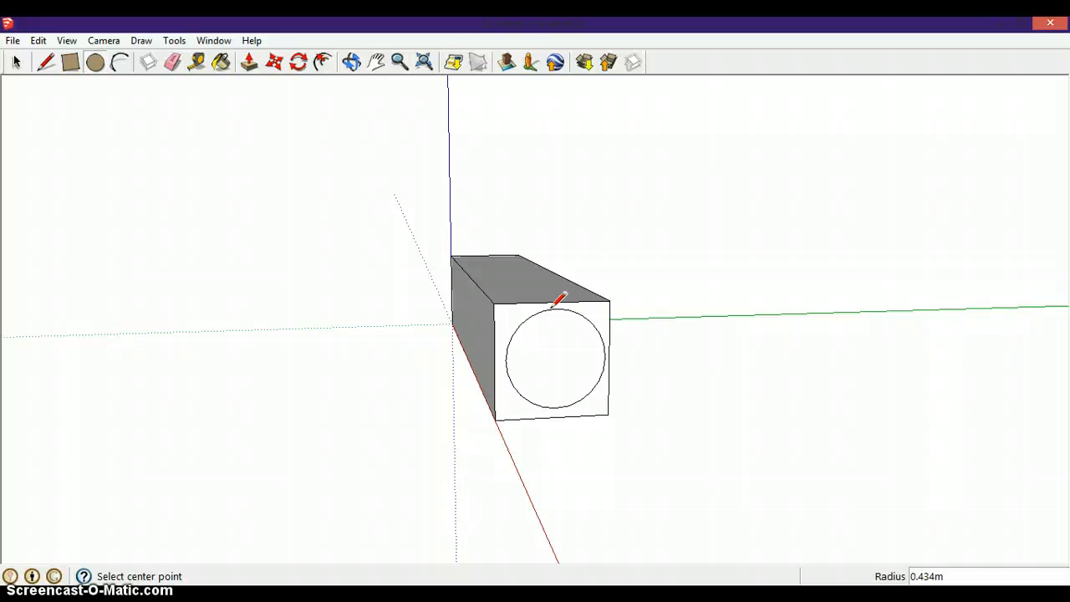
Step: Pull the circle out about 1.19 m with Push/Pull and push the surrounding end face back 5 m so only the cylinder is left
{"action": "key", "text": "p"}
{"action": "left_click", "coordinate": [552, 321]}
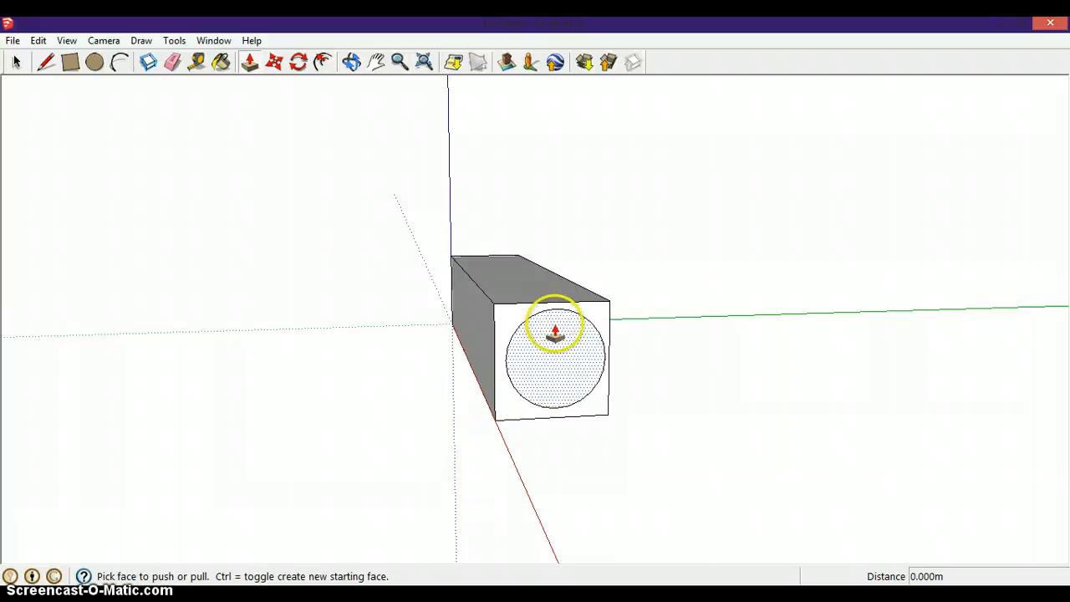
{"action": "left_click", "coordinate": [583, 365]}
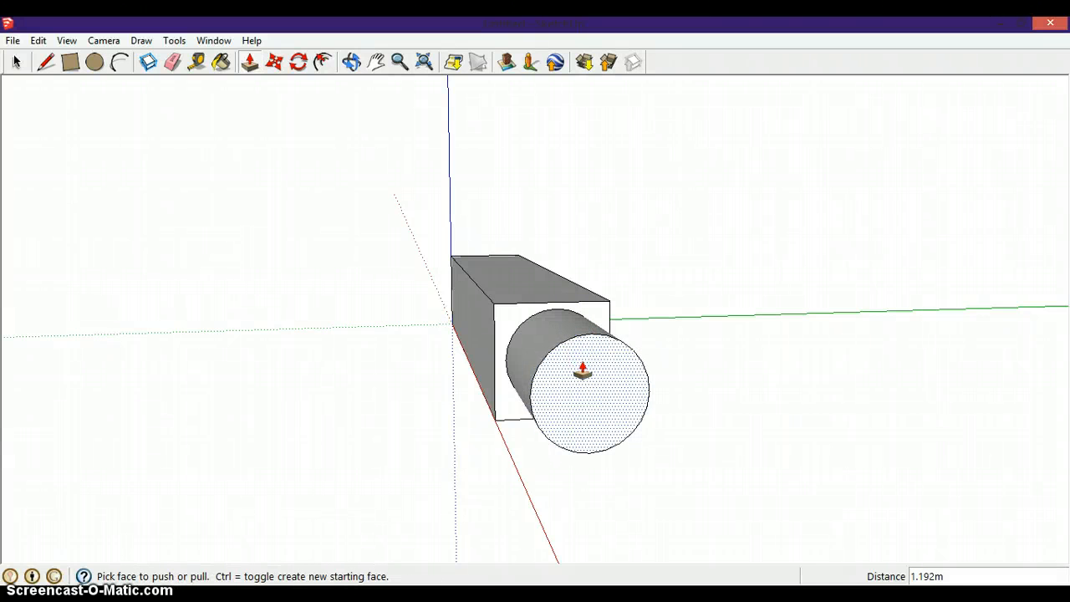
{"action": "left_click", "coordinate": [583, 369]}
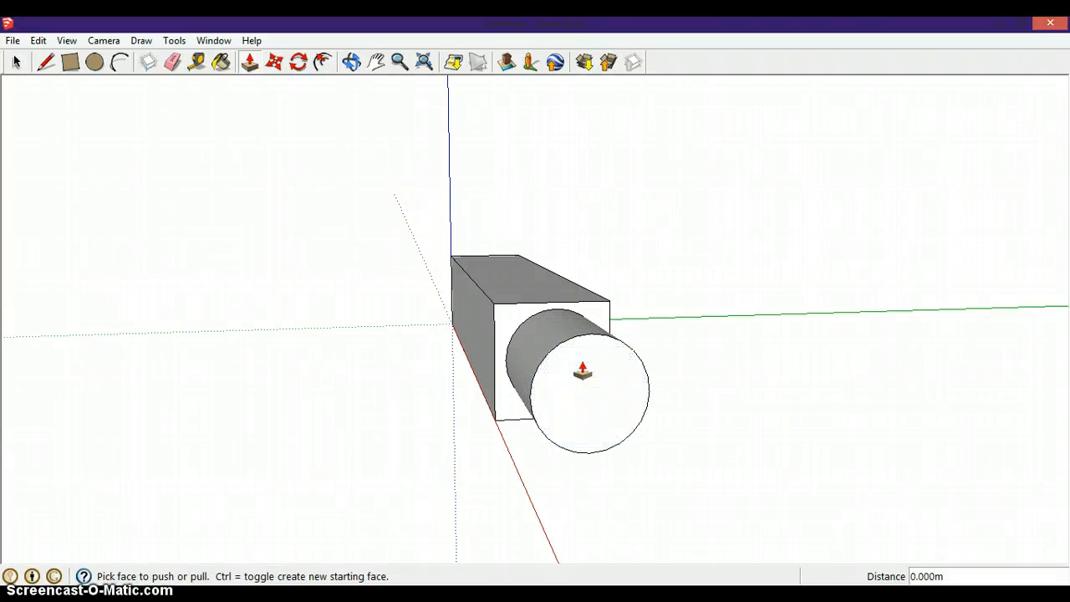
{"action": "left_click", "coordinate": [506, 327]}
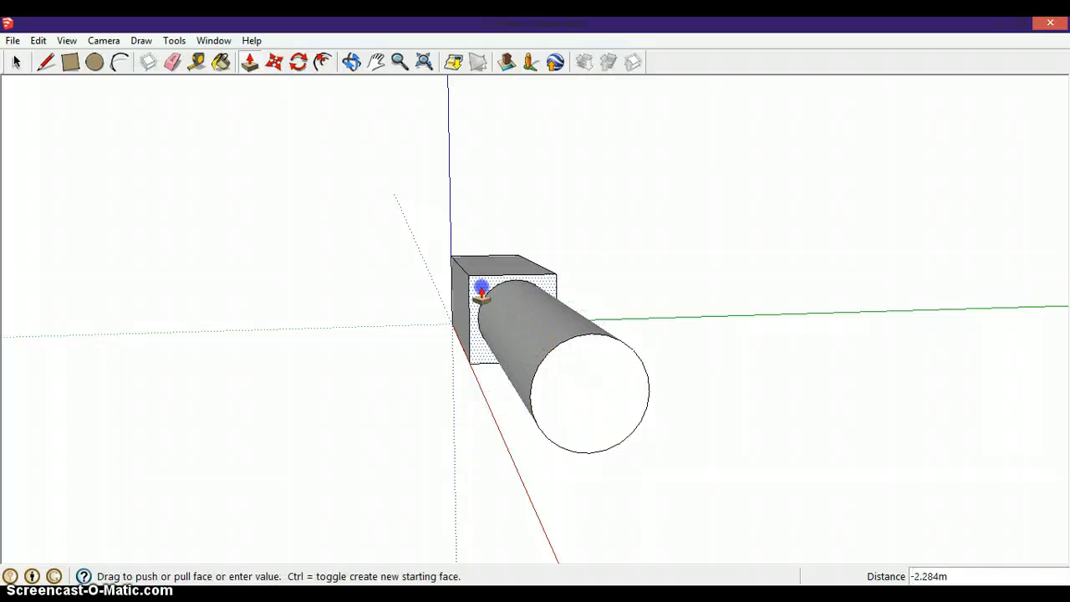
{"action": "left_click", "coordinate": [466, 274]}
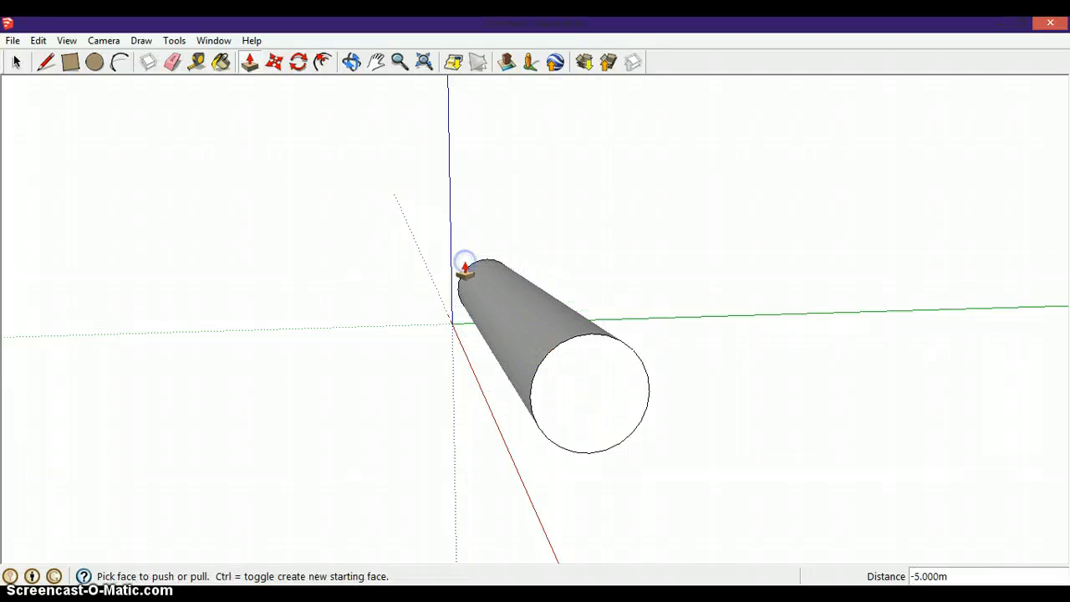
Step: Draw a diagonal line about 0.87 m long through the centre of the cylinder's end face nearest the origin, dividing it in half
{"action": "key", "text": "o"}
{"action": "left_click_drag", "start_coordinate": [630, 256], "coordinate": [277, 304]}
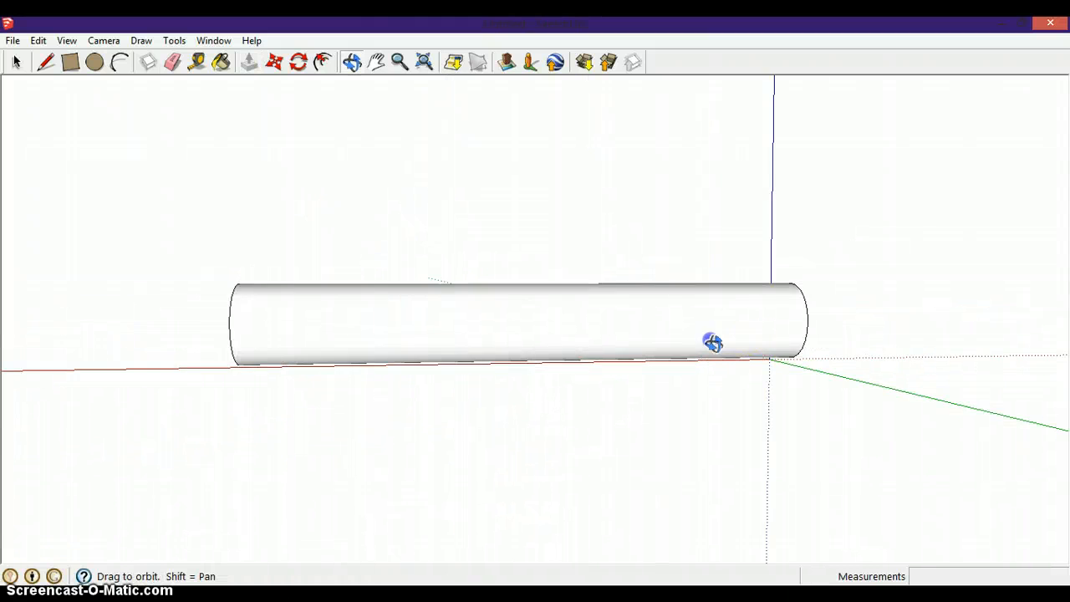
{"action": "left_click_drag", "start_coordinate": [712, 341], "coordinate": [575, 318]}
{"action": "left_click_drag", "start_coordinate": [843, 326], "coordinate": [454, 333]}
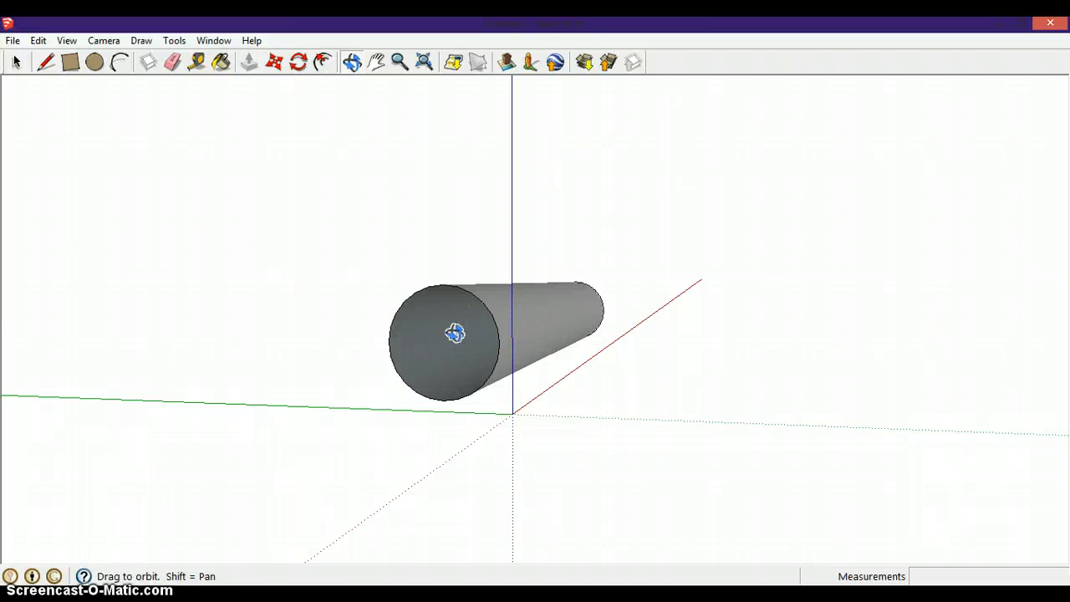
{"action": "key", "text": "l"}
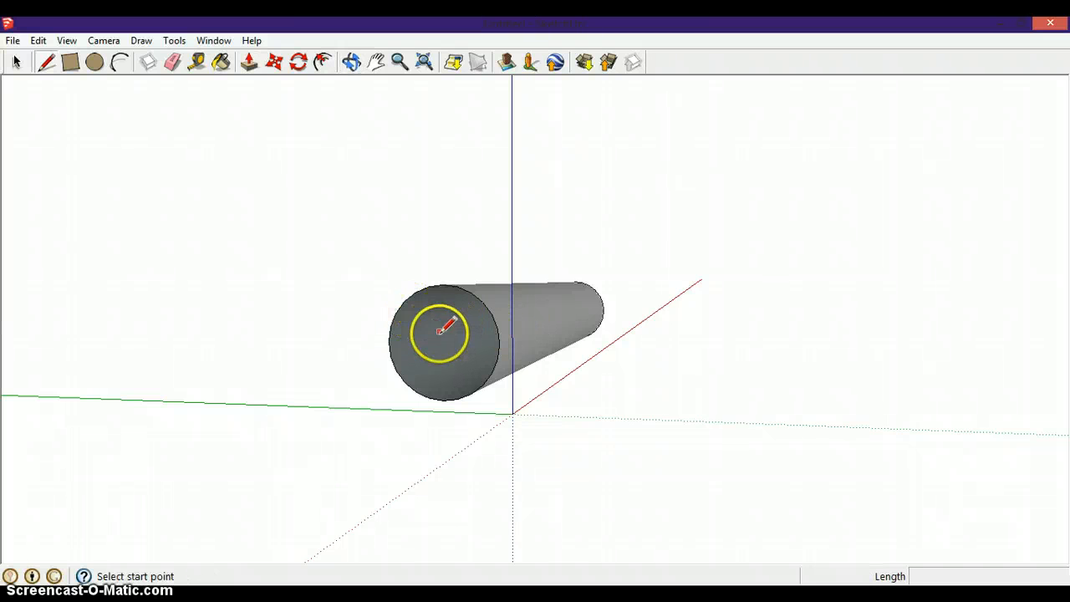
{"action": "left_click", "coordinate": [409, 298]}
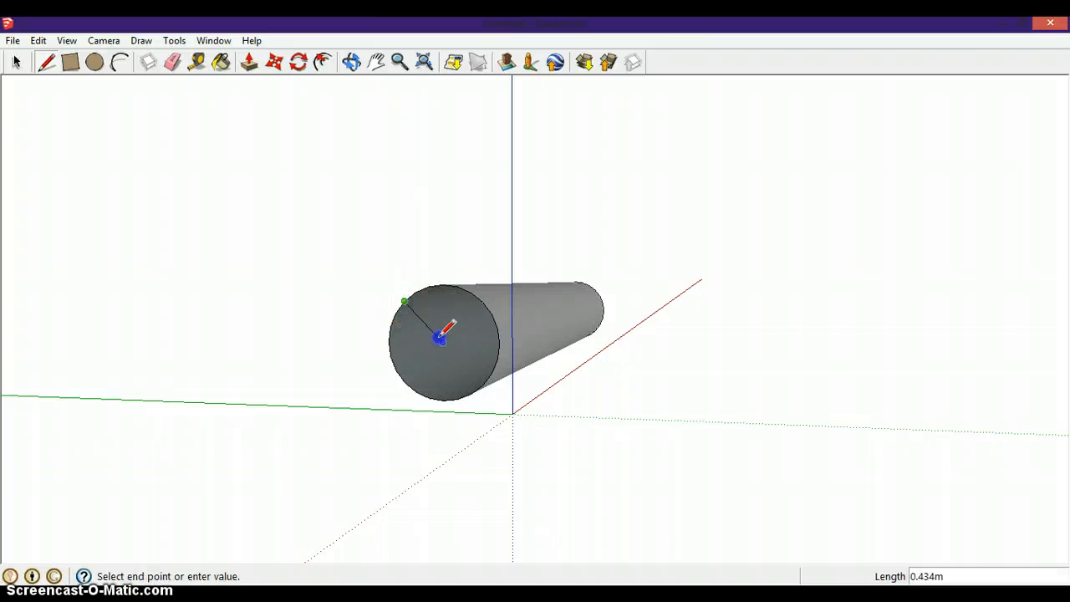
{"action": "left_click", "coordinate": [484, 385]}
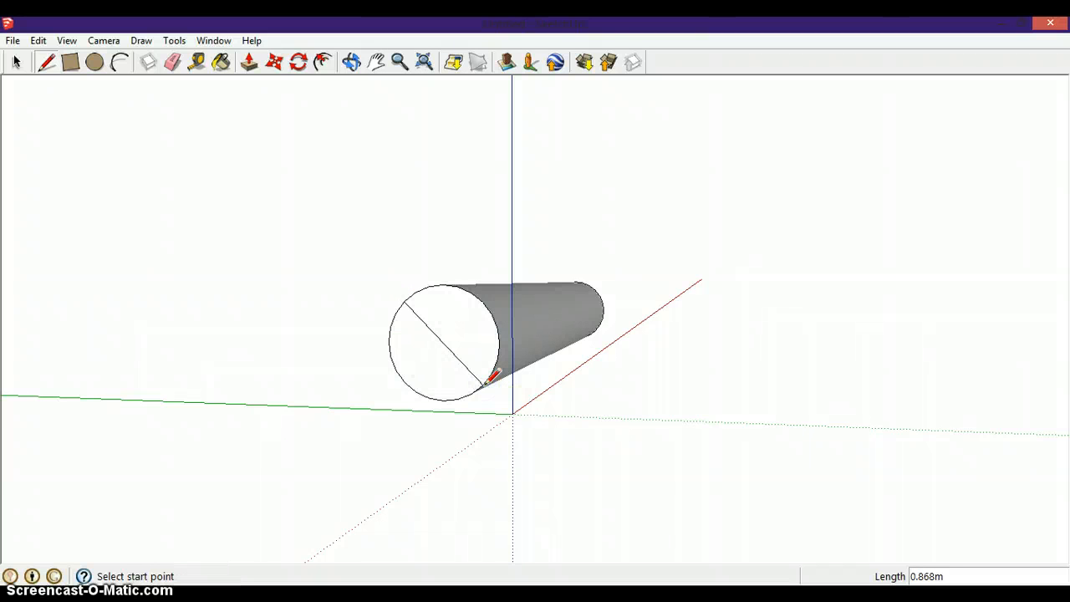
Step: Step the two halves of the end face with Push/Pull, leaving the lower half protruding and pulling the recessed upper half out about 0.37 m
{"action": "key", "text": "p"}
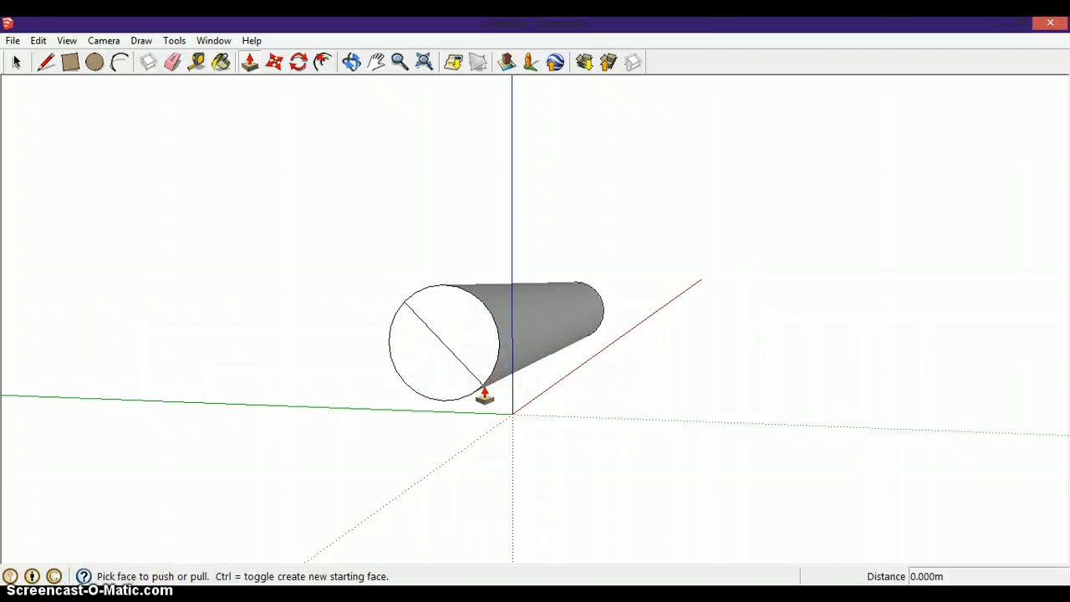
{"action": "left_click", "coordinate": [468, 339]}
{"action": "left_click", "coordinate": [490, 327]}
{"action": "left_click", "coordinate": [431, 351]}
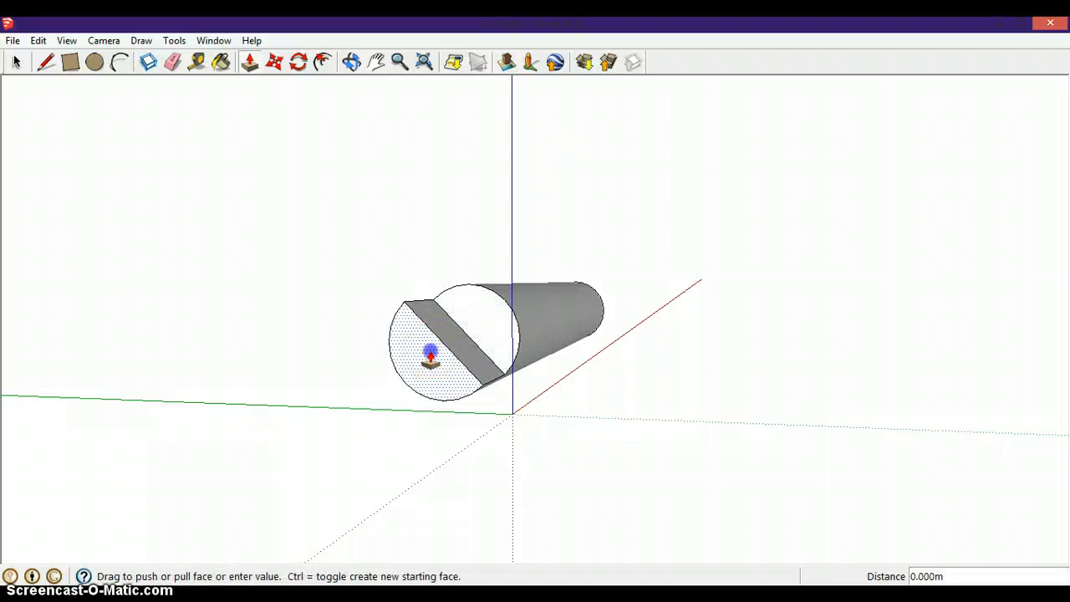
{"action": "left_click_drag", "start_coordinate": [430, 352], "coordinate": [416, 363]}
{"action": "left_click_drag", "start_coordinate": [472, 329], "coordinate": [464, 336]}
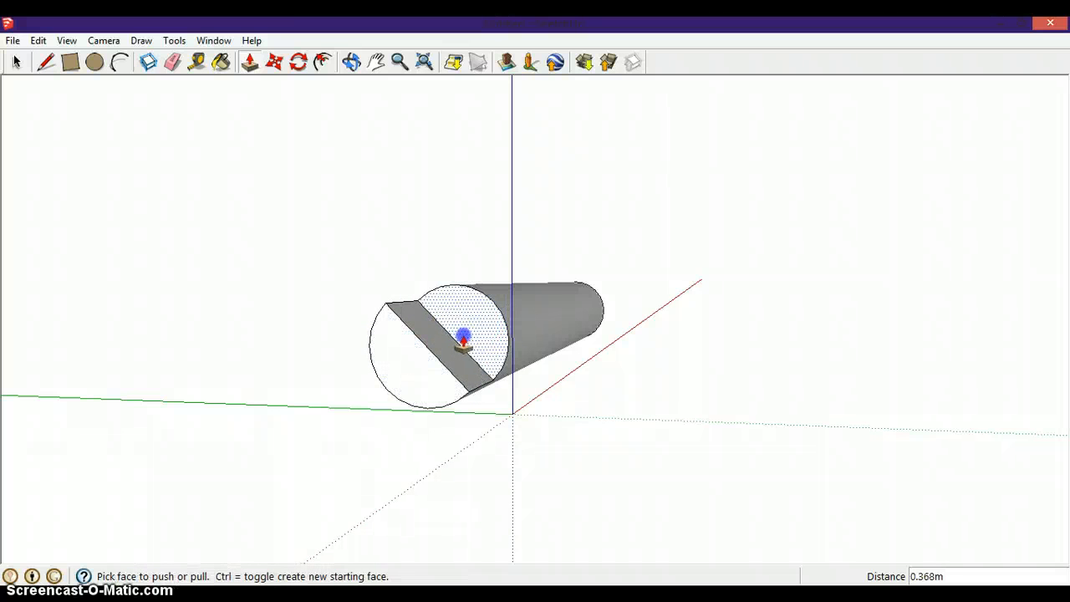
Step: Draw a line about 0.43 m long from the middle of the recessed half's straight edge to its arc, splitting it into quarters
{"action": "key", "text": "l"}
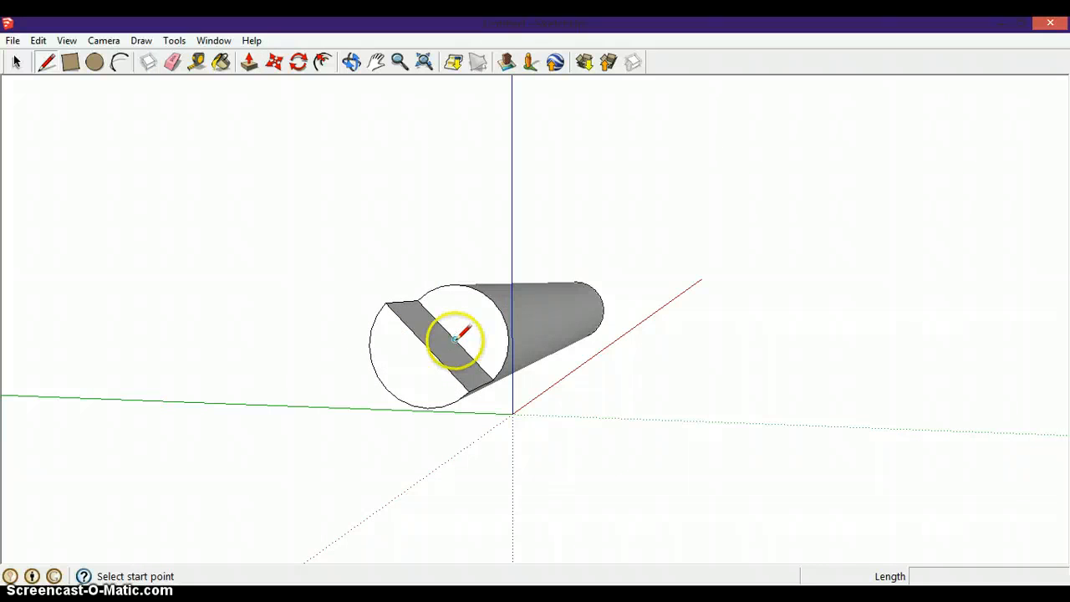
{"action": "left_click", "coordinate": [455, 340]}
{"action": "left_click", "coordinate": [495, 302]}
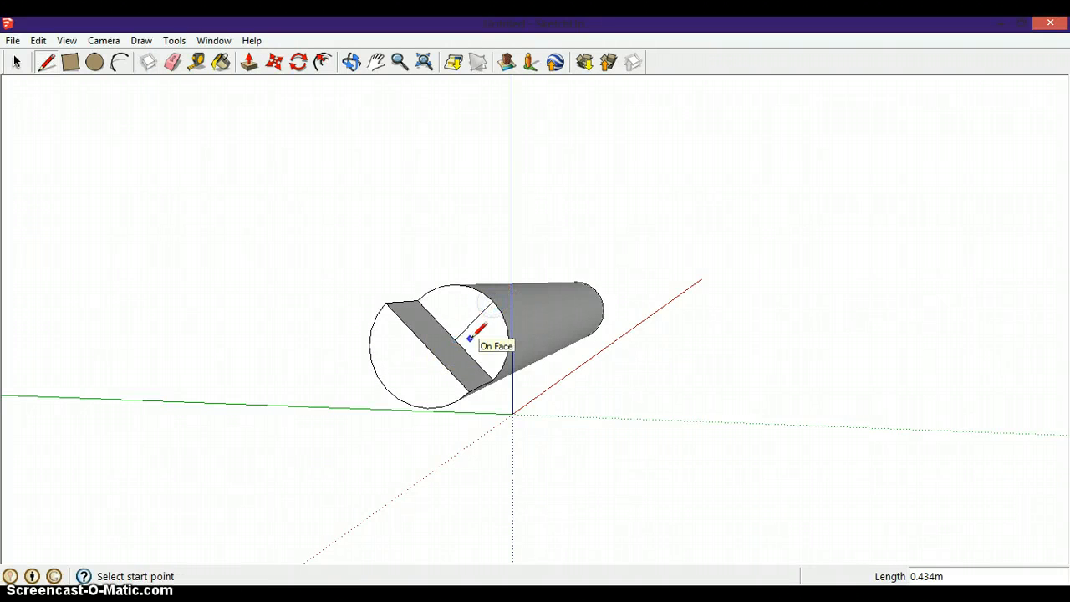
Step: Pull both quarter faces outward with Push/Pull, ending with pulls of about 0.65 m on the side quarter and 0.78 m on the upper quarter
{"action": "key", "text": "p"}
{"action": "left_click_drag", "start_coordinate": [475, 350], "coordinate": [423, 387]}
{"action": "left_click", "coordinate": [449, 363]}
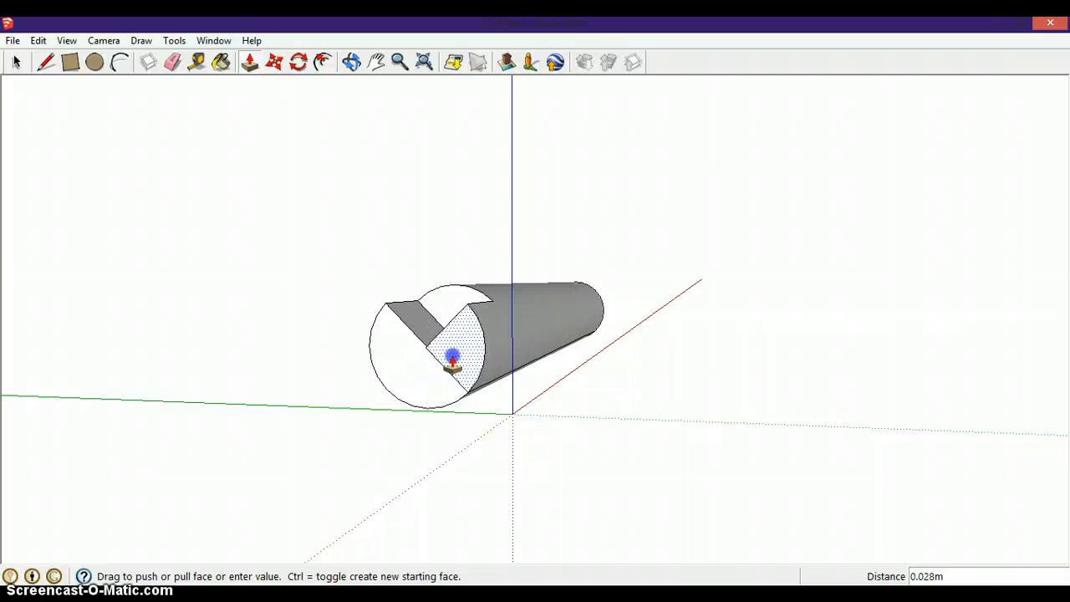
{"action": "left_click", "coordinate": [439, 294]}
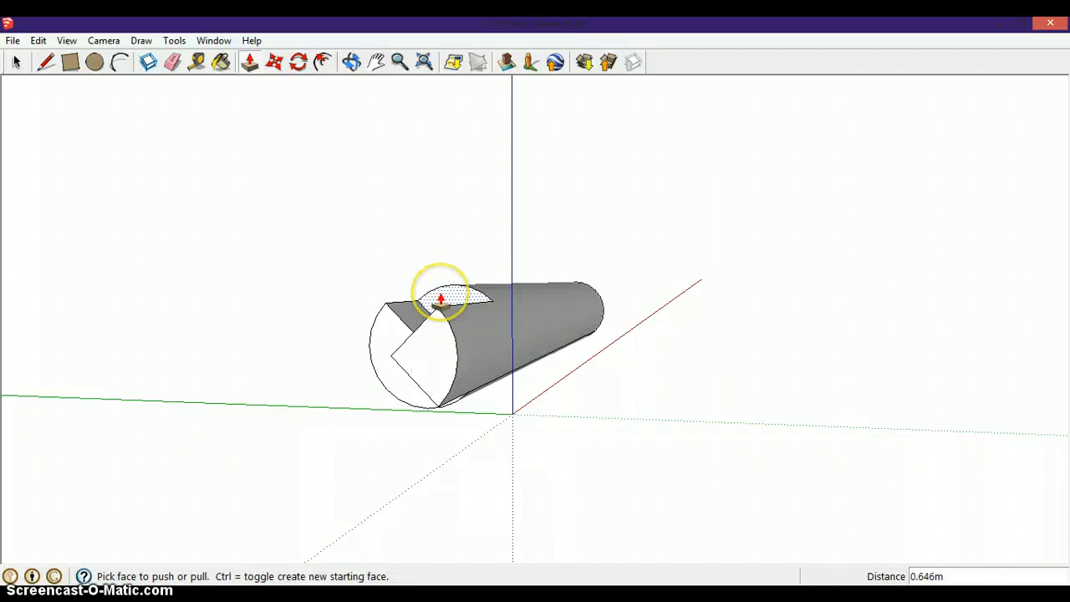
{"action": "left_click", "coordinate": [440, 296]}
{"action": "left_click_drag", "start_coordinate": [416, 303], "coordinate": [343, 330]}
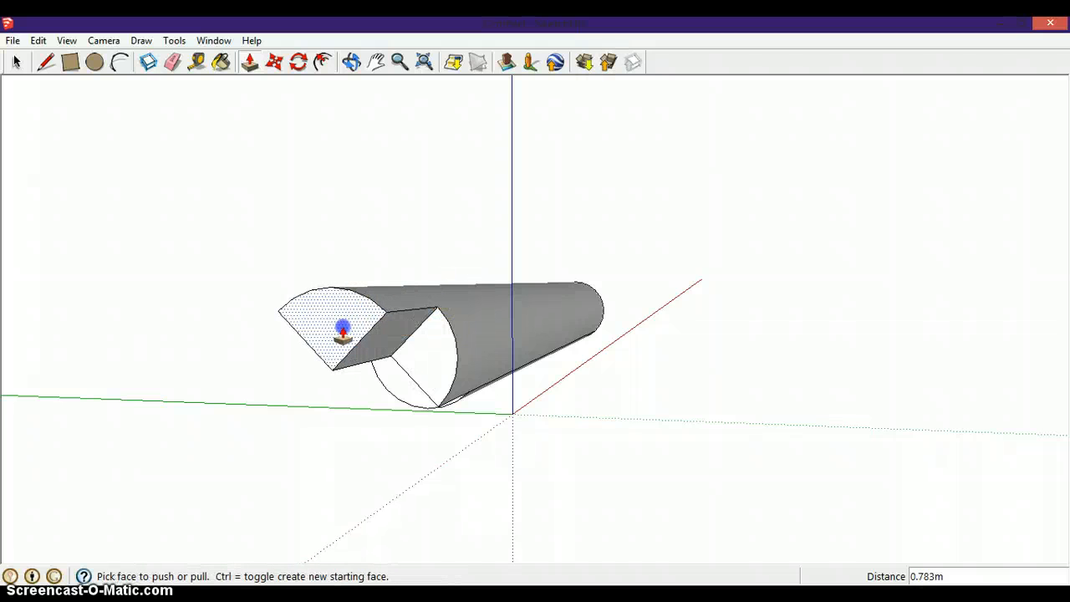
Step: Draw an upright rectangle of about 2.57 by 1.18 m below the stepped end of the cylinder
{"action": "middle_click_drag", "start_coordinate": [343, 332], "coordinate": [597, 351]}
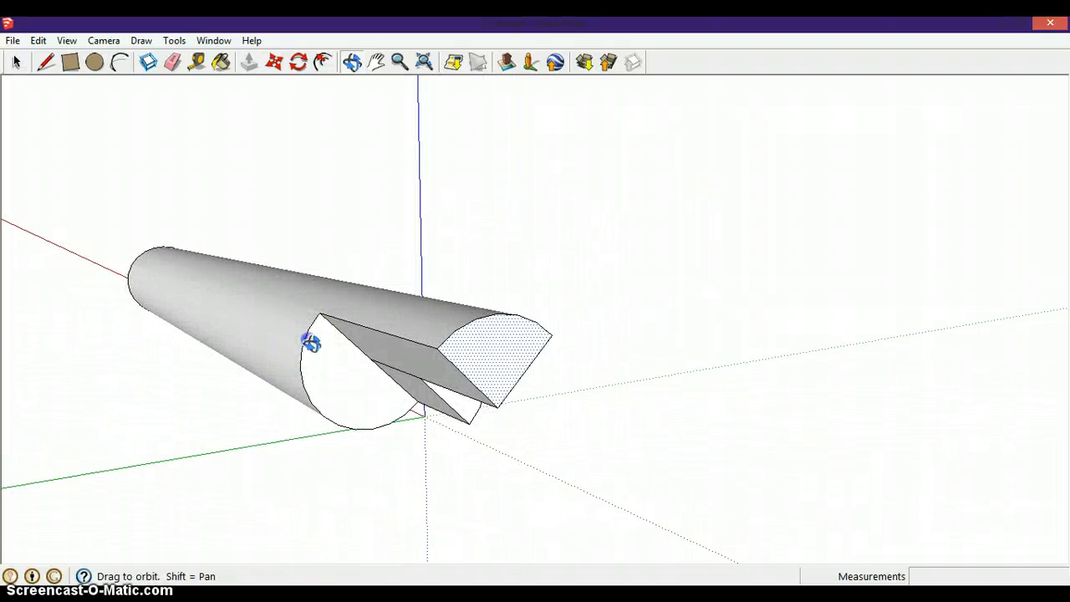
{"action": "scroll", "coordinate": [318, 350], "scroll_direction": "down", "scroll_amount": 3}
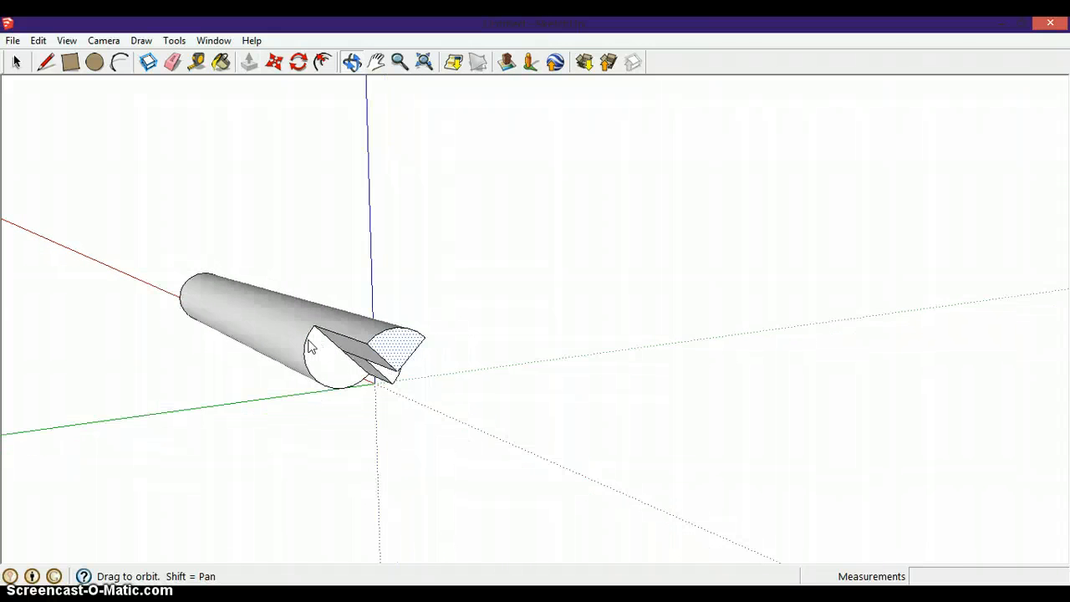
{"action": "middle_click_drag", "start_coordinate": [275, 346], "coordinate": [372, 351]}
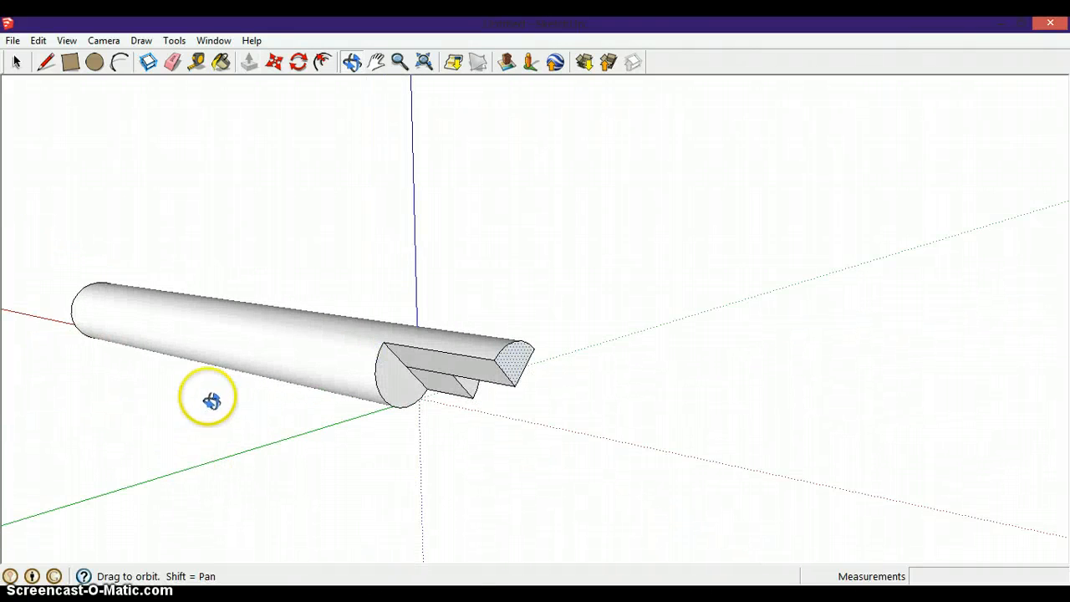
{"action": "left_click_drag", "start_coordinate": [213, 402], "coordinate": [178, 447]}
{"action": "left_click_drag", "start_coordinate": [255, 349], "coordinate": [192, 402]}
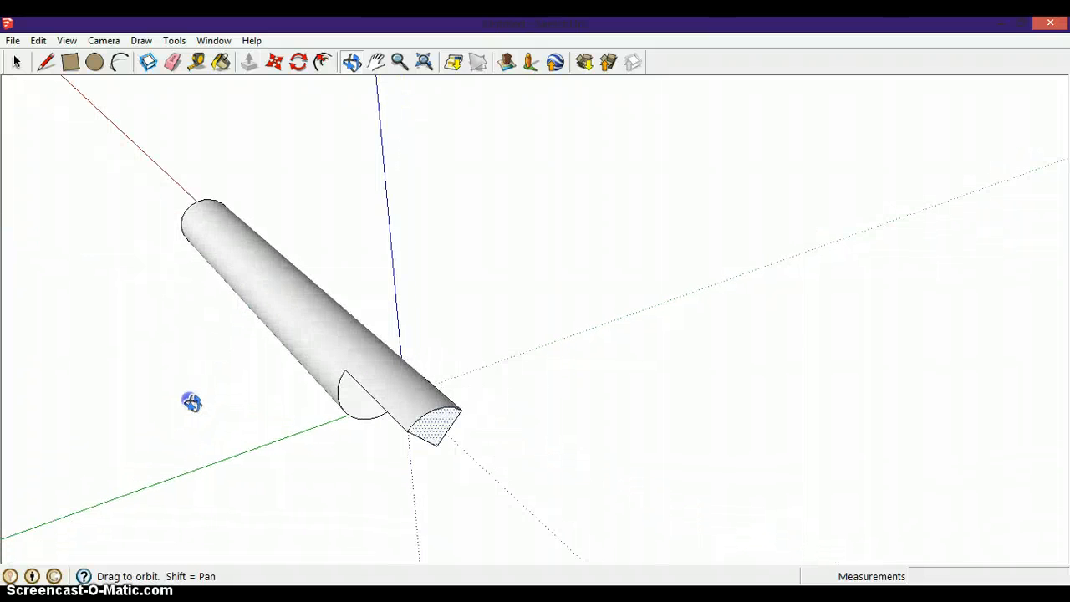
{"action": "left_click_drag", "start_coordinate": [279, 370], "coordinate": [586, 260]}
{"action": "key", "text": "r"}
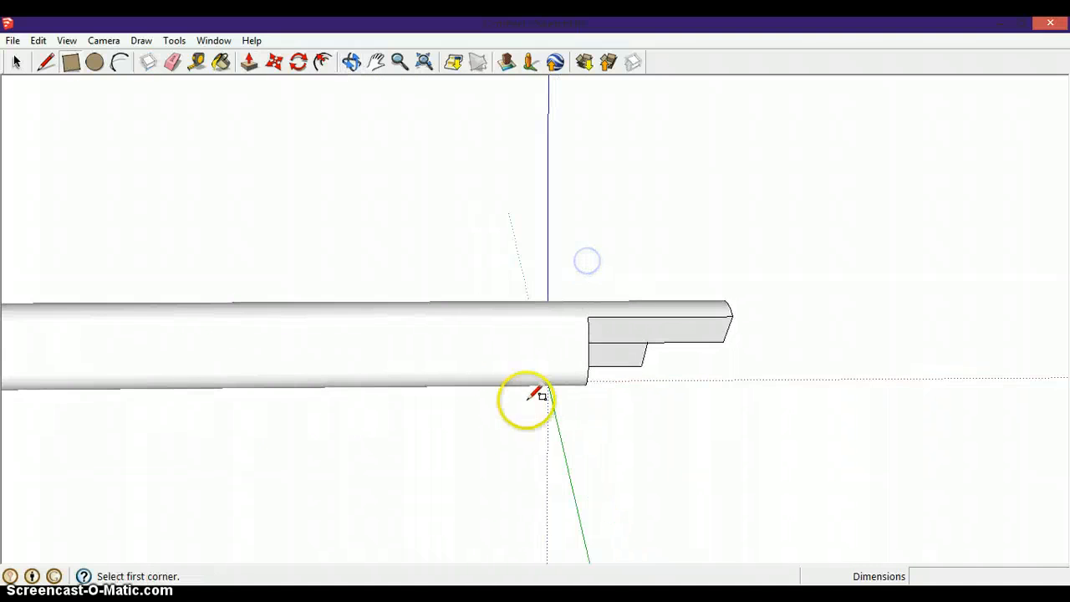
{"action": "left_click", "coordinate": [558, 433]}
{"action": "left_click", "coordinate": [327, 537]}
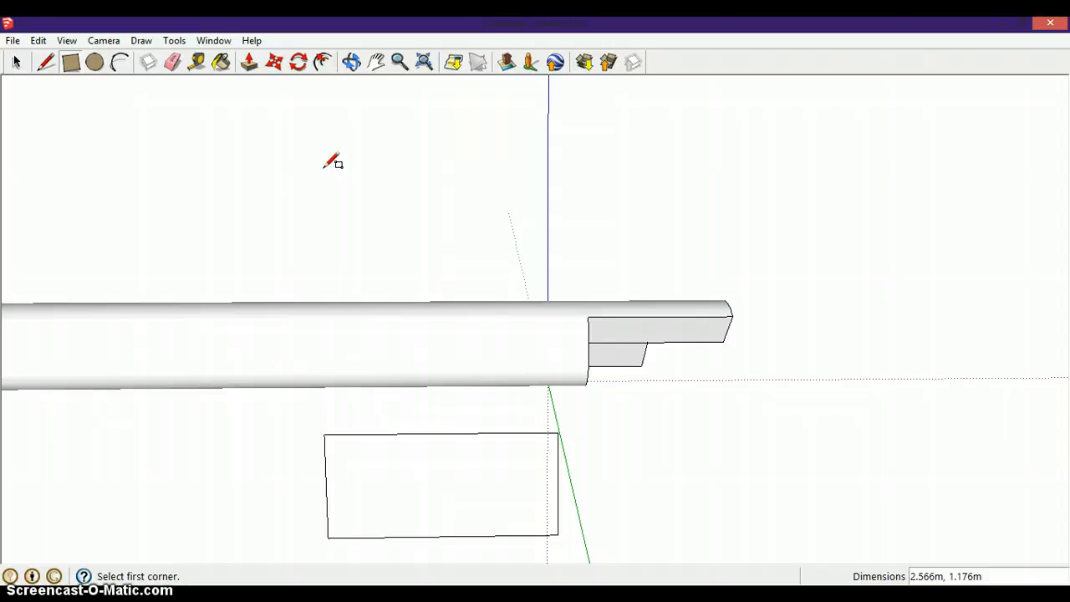
Step: Offset the new rectangle's outline inward by about 0.12 m to form a border around an inner face
{"action": "left_click", "coordinate": [323, 65]}
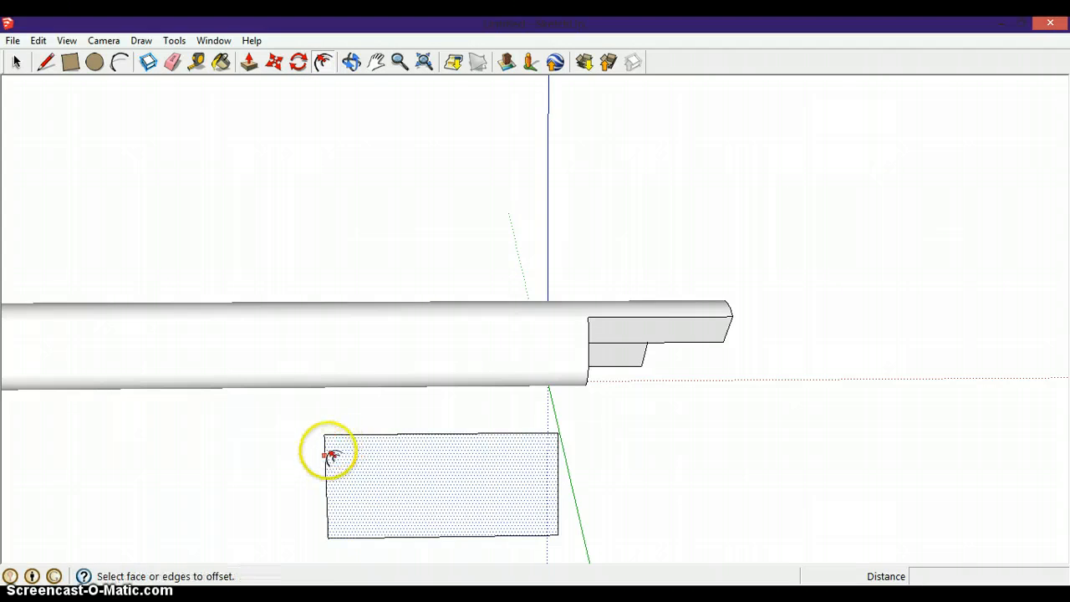
{"action": "left_click", "coordinate": [343, 442]}
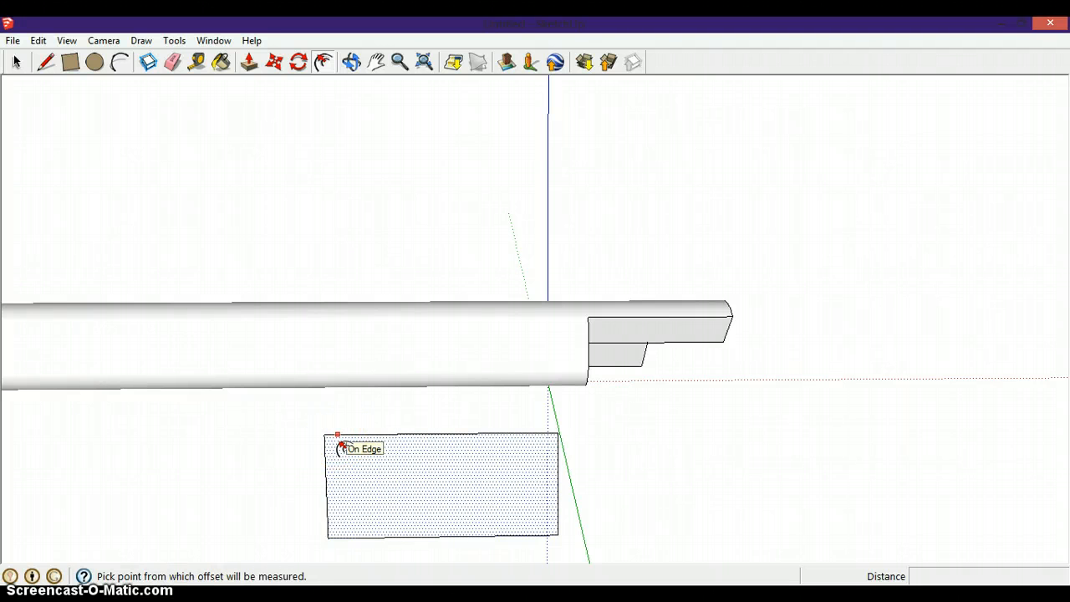
{"action": "left_click", "coordinate": [341, 451]}
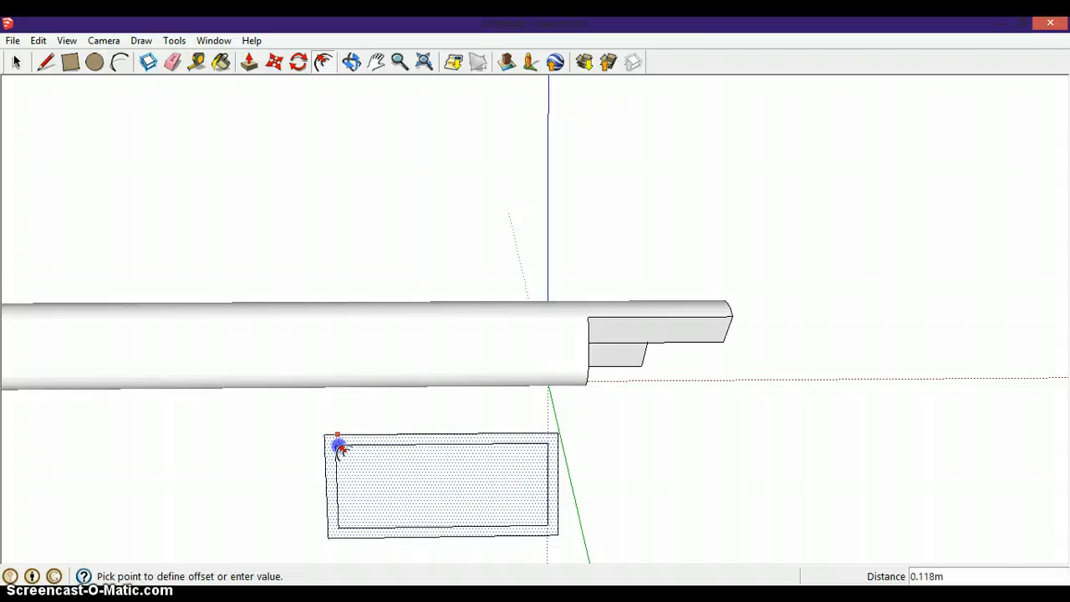
{"action": "left_click", "coordinate": [339, 449]}
{"action": "left_click", "coordinate": [485, 507]}
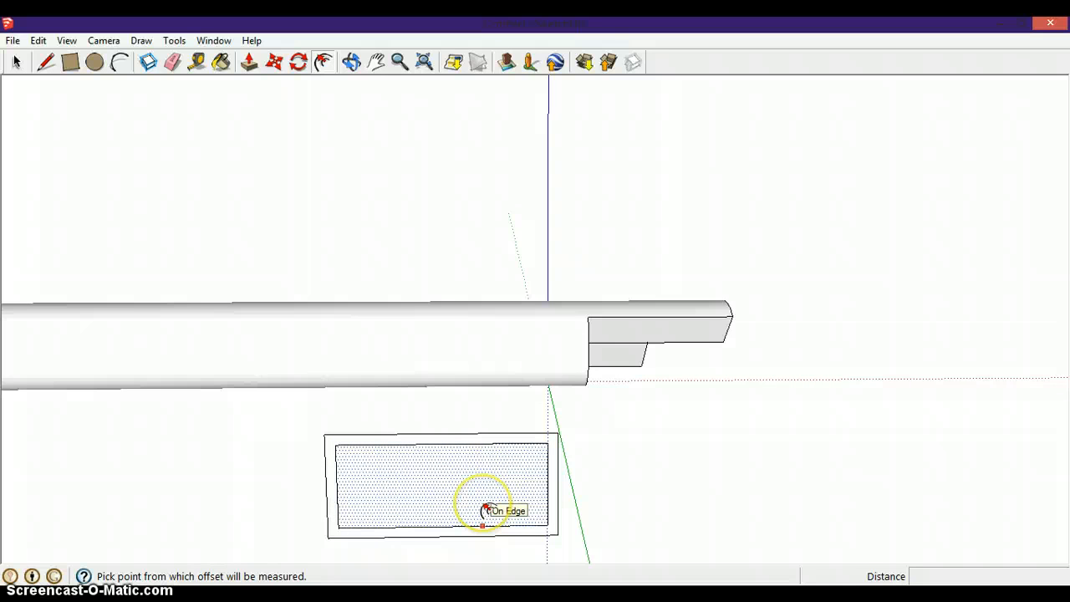
Step: Pull the rectangle's inner face out into a block and the border about 1.66 m the opposite way into a hollow frame
{"action": "middle_click_drag", "start_coordinate": [485, 510], "coordinate": [314, 552]}
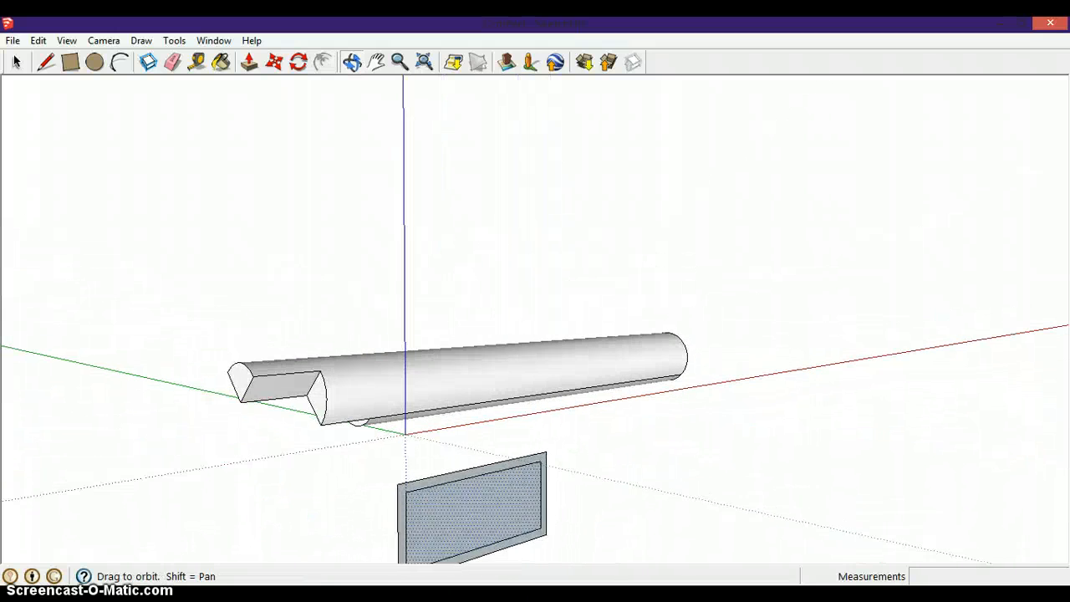
{"action": "key", "text": "p"}
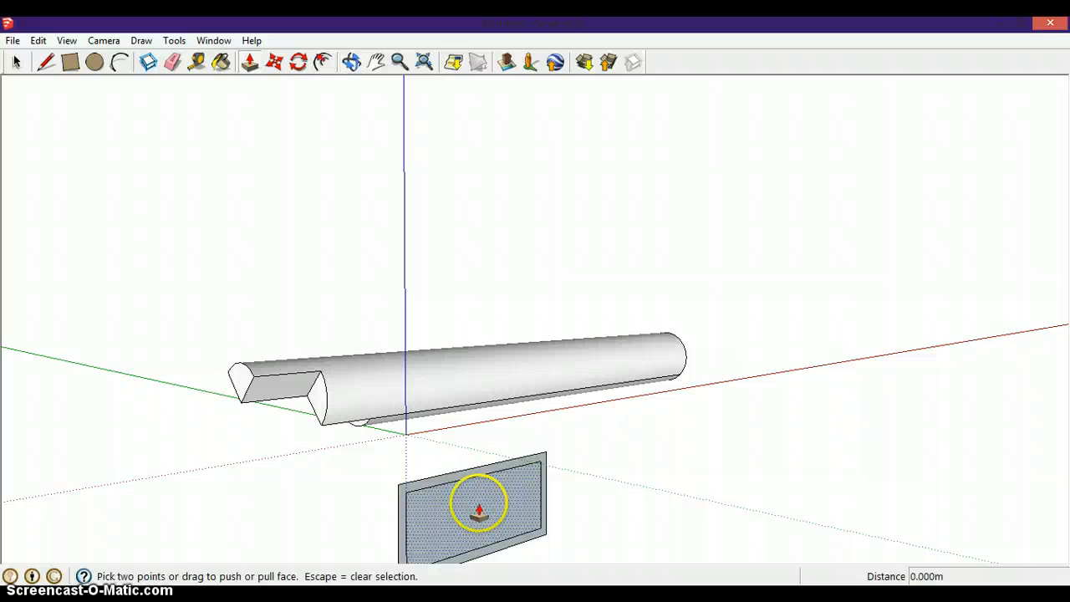
{"action": "left_click", "coordinate": [478, 507]}
{"action": "left_click", "coordinate": [470, 497]}
{"action": "left_click", "coordinate": [444, 485]}
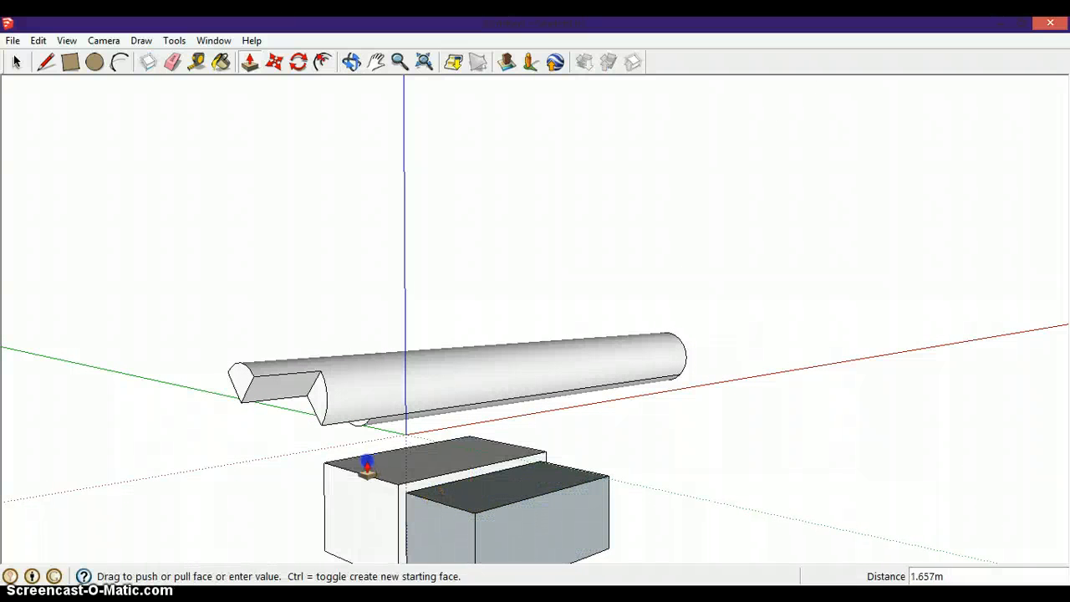
{"action": "left_click", "coordinate": [365, 464]}
Step: Thicken the hollow frame by raising its inner floor about 0.20 m and pushing an inner side wall inward with Push/Pull
{"action": "middle_click_drag", "start_coordinate": [365, 464], "coordinate": [791, 384]}
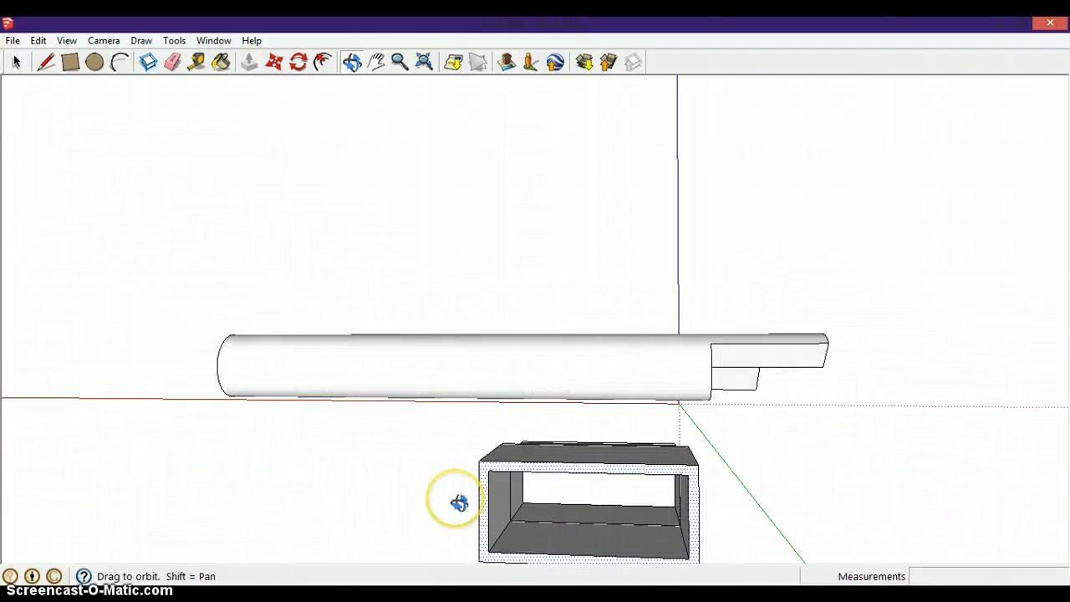
{"action": "left_click", "coordinate": [562, 548]}
{"action": "left_click", "coordinate": [495, 505]}
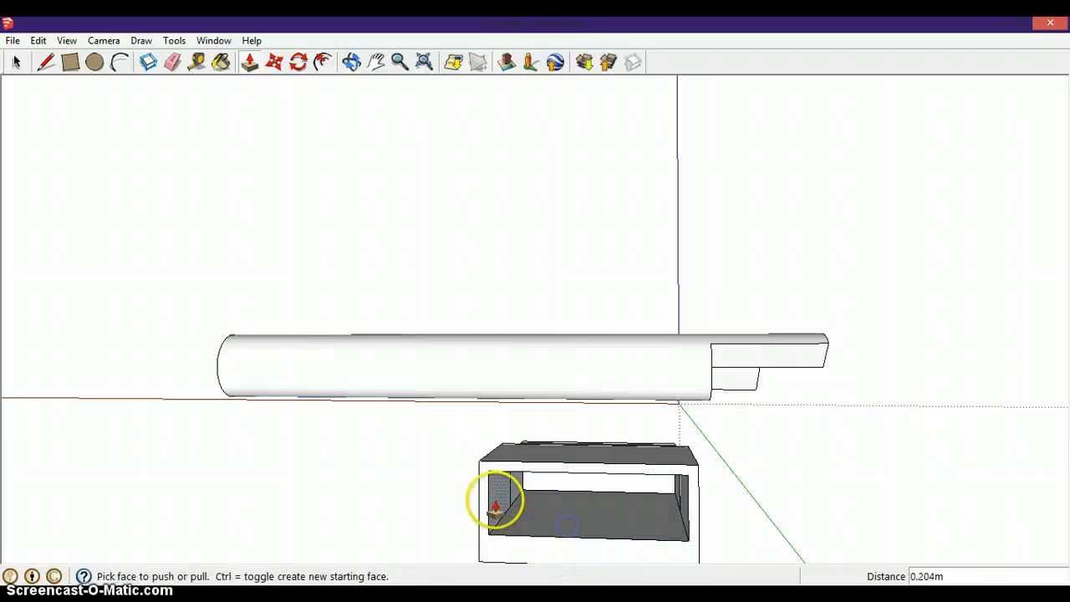
{"action": "left_click", "coordinate": [700, 521]}
{"action": "left_click", "coordinate": [676, 491]}
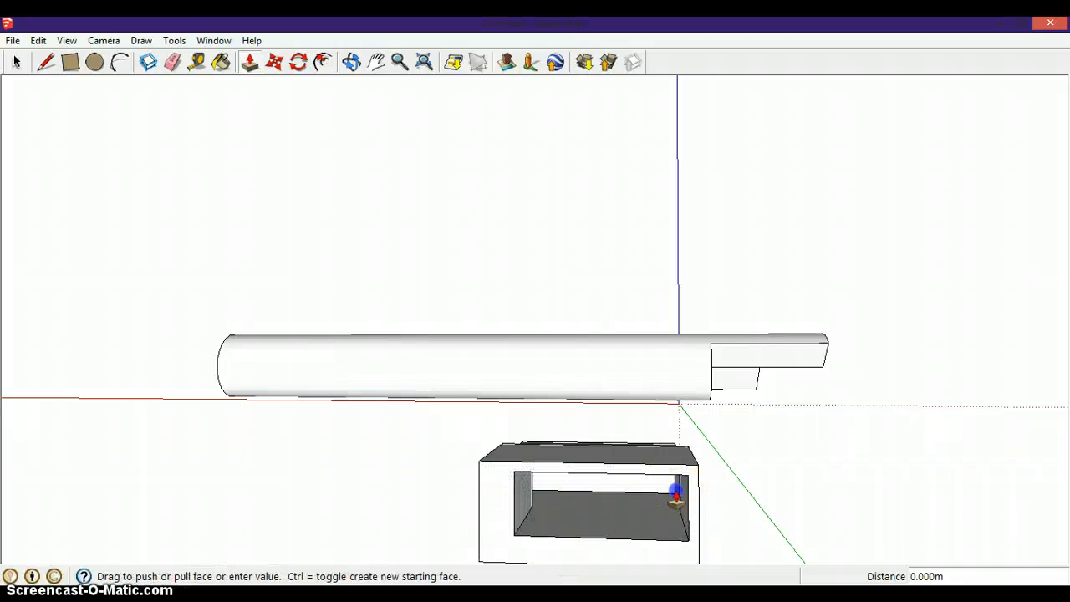
{"action": "left_click", "coordinate": [677, 494]}
{"action": "middle_click_drag", "start_coordinate": [661, 499], "coordinate": [359, 516]}
{"action": "mouse_move", "coordinate": [612, 495]}
{"action": "middle_mouse_down"}
{"action": "mouse_move", "coordinate": [399, 503]}
{"action": "mouse_move", "coordinate": [466, 500]}
{"action": "mouse_move", "coordinate": [621, 444]}
{"action": "mouse_move", "coordinate": [485, 509]}
{"action": "mouse_move", "coordinate": [580, 377]}
{"action": "mouse_move", "coordinate": [614, 383]}
{"action": "middle_mouse_up"}
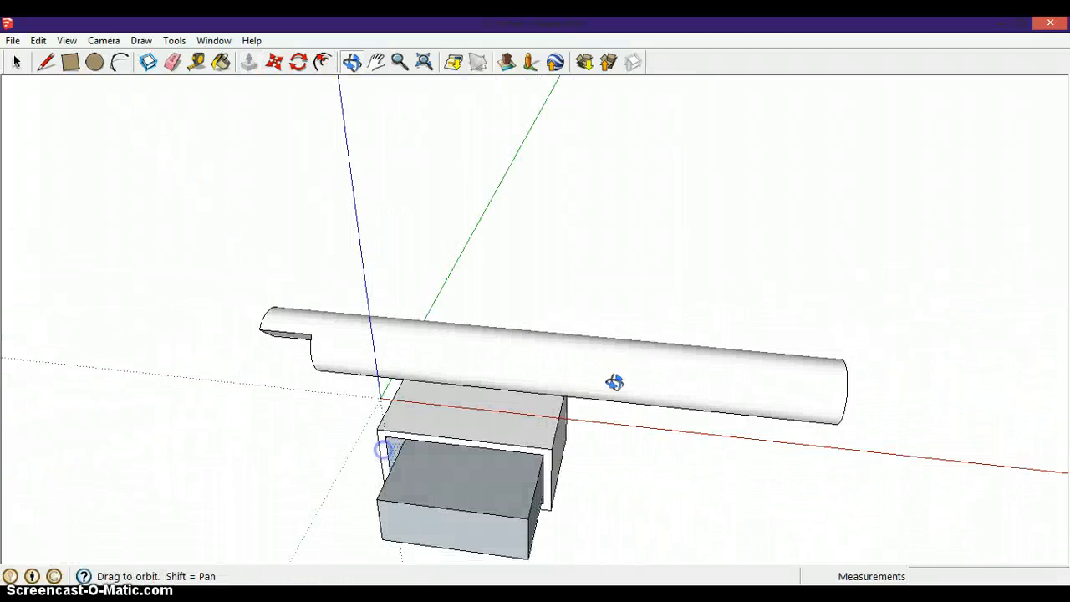
Step: Measure the stepped cylinder's full length from end to end with Tape Measure and resize the whole model so that length becomes 5 m
{"action": "mouse_move", "coordinate": [803, 387]}
{"action": "middle_mouse_down"}
{"action": "mouse_move", "coordinate": [695, 379]}
{"action": "mouse_move", "coordinate": [831, 376]}
{"action": "mouse_move", "coordinate": [669, 348]}
{"action": "mouse_move", "coordinate": [678, 378]}
{"action": "mouse_move", "coordinate": [461, 365]}
{"action": "middle_mouse_up"}
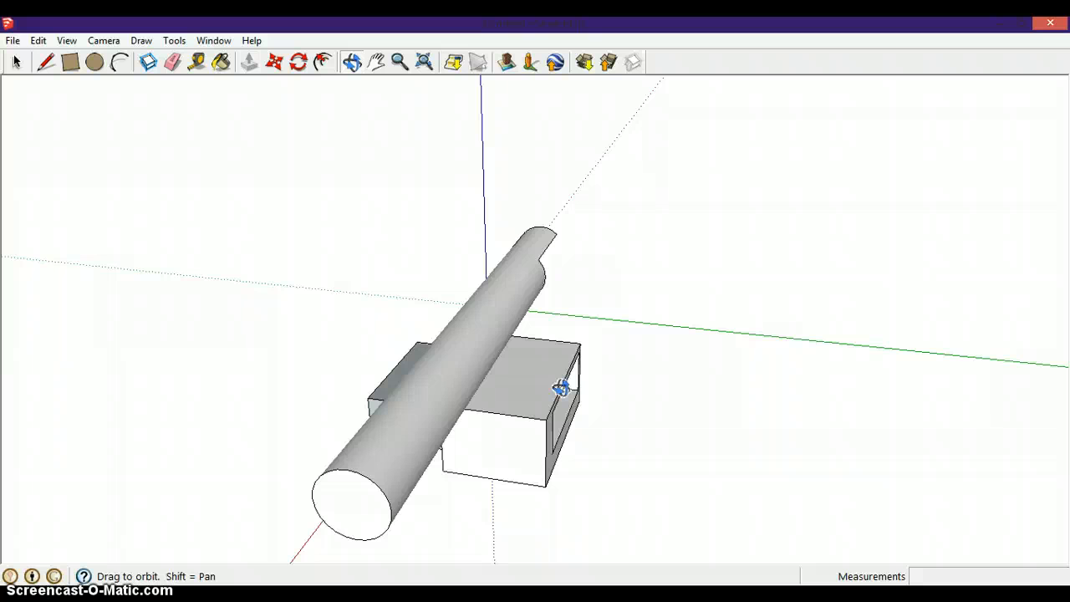
{"action": "left_click_drag", "start_coordinate": [599, 404], "coordinate": [356, 417]}
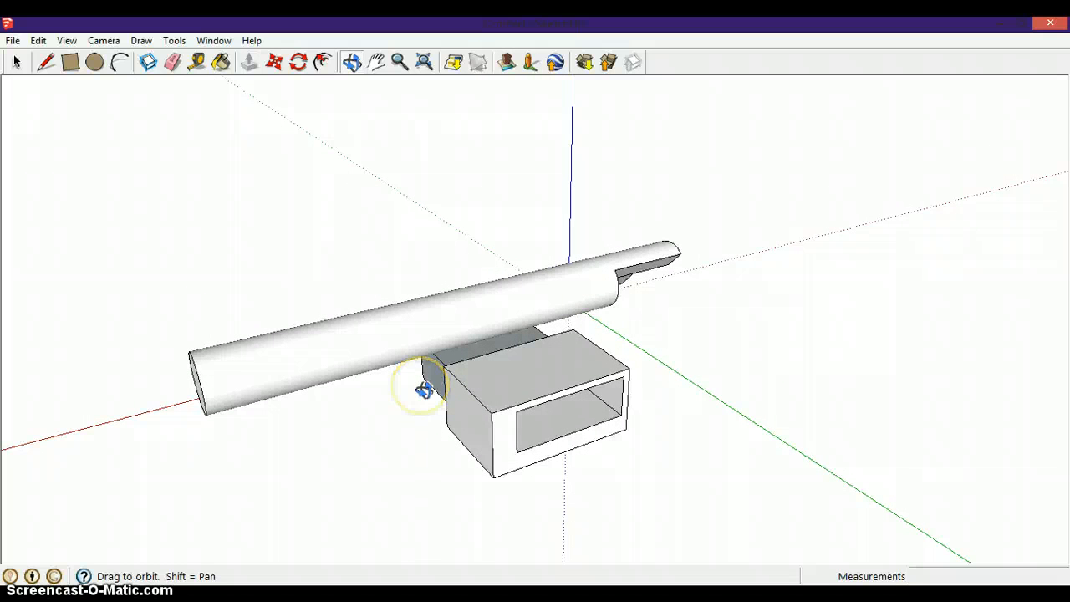
{"action": "left_click_drag", "start_coordinate": [416, 390], "coordinate": [303, 406]}
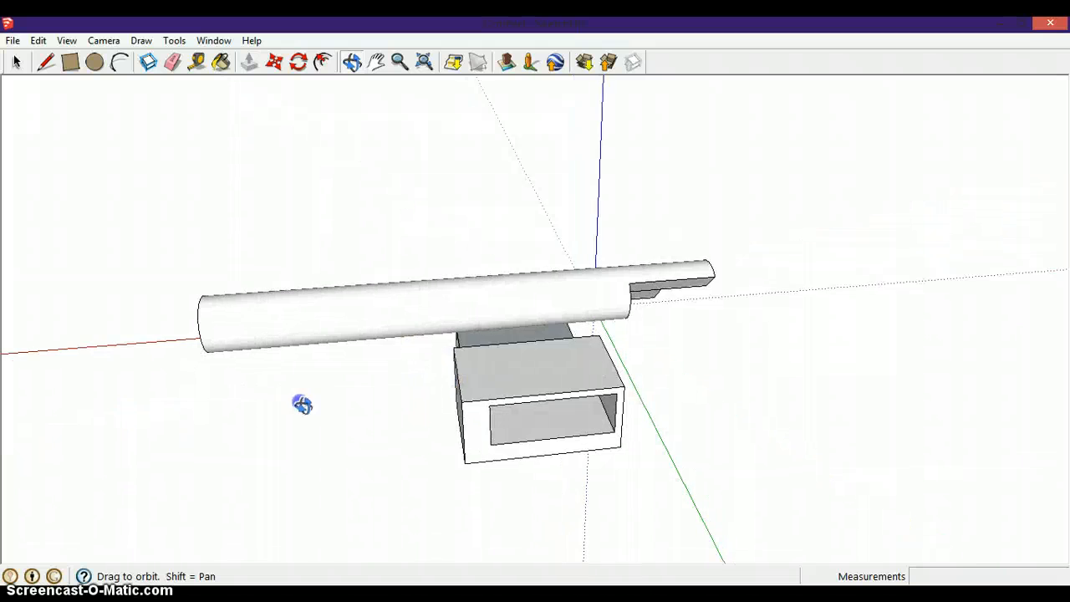
{"action": "left_click_drag", "start_coordinate": [468, 327], "coordinate": [400, 337]}
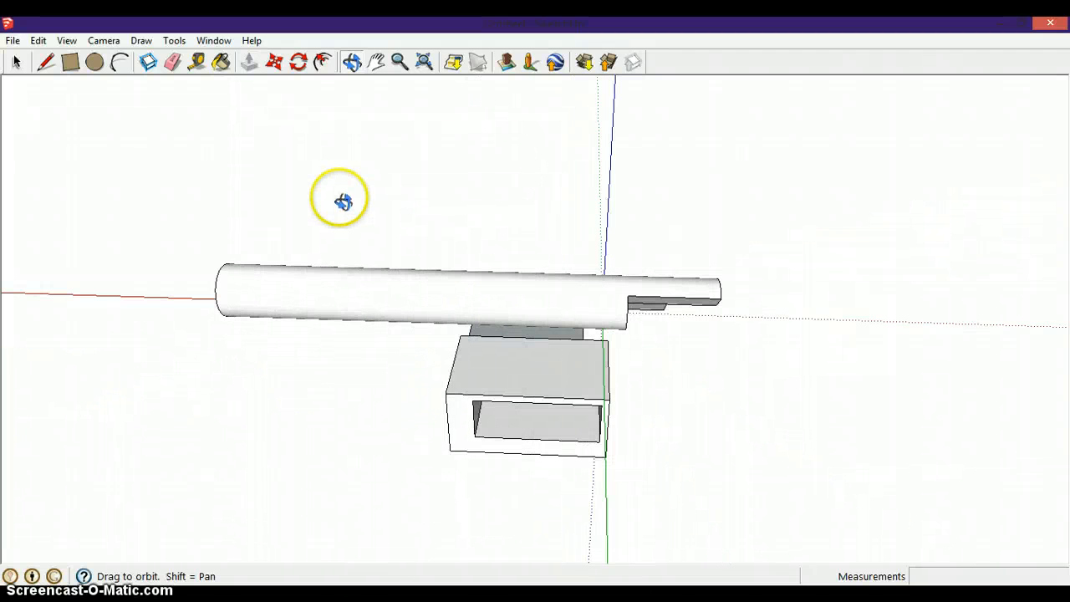
{"action": "left_click", "coordinate": [195, 65]}
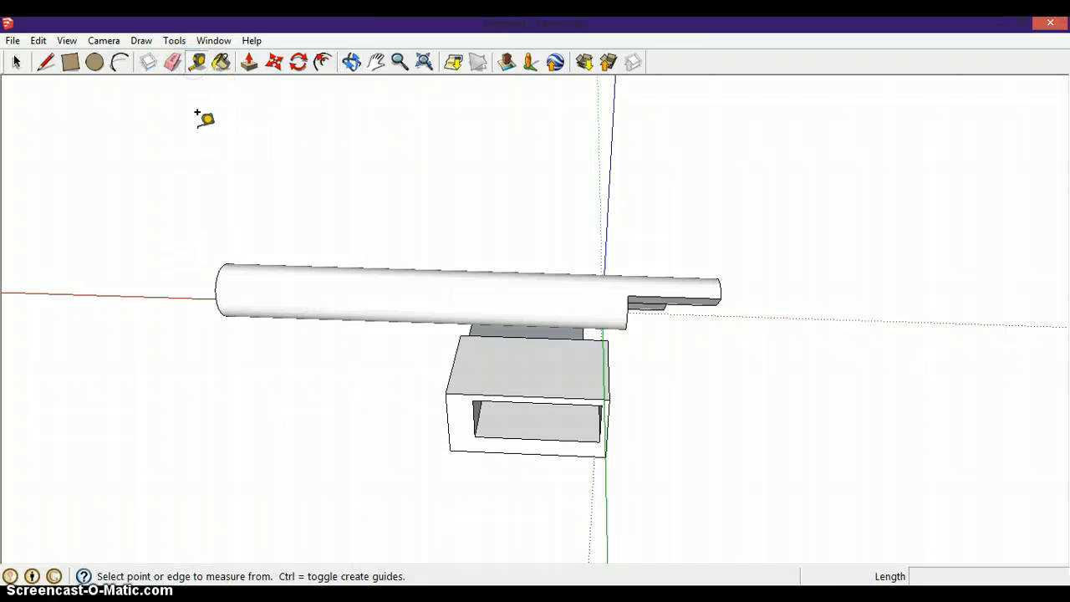
{"action": "left_click", "coordinate": [215, 264]}
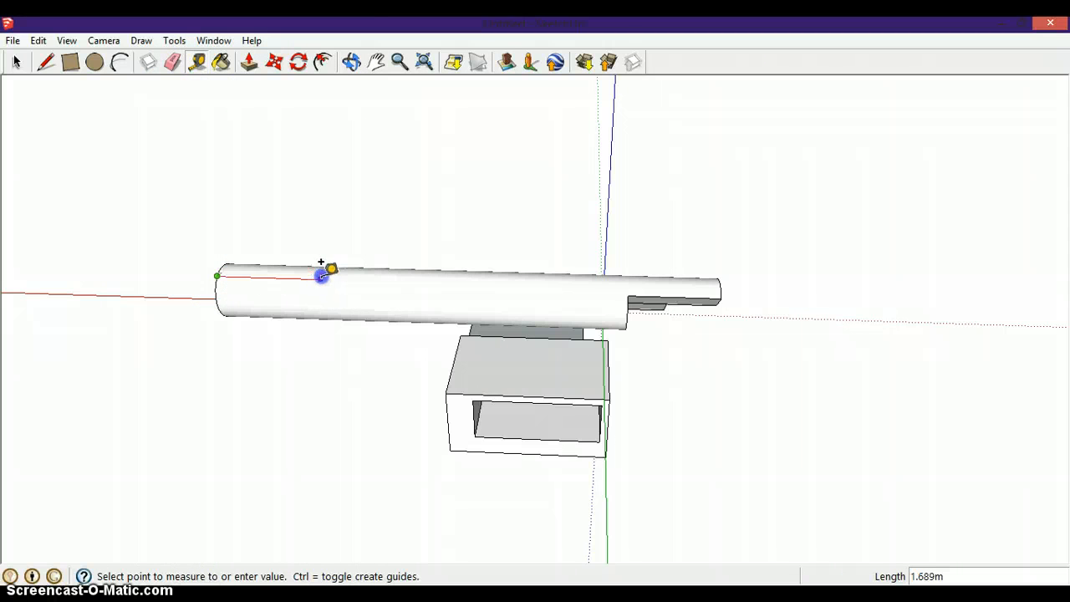
{"action": "left_click", "coordinate": [720, 289]}
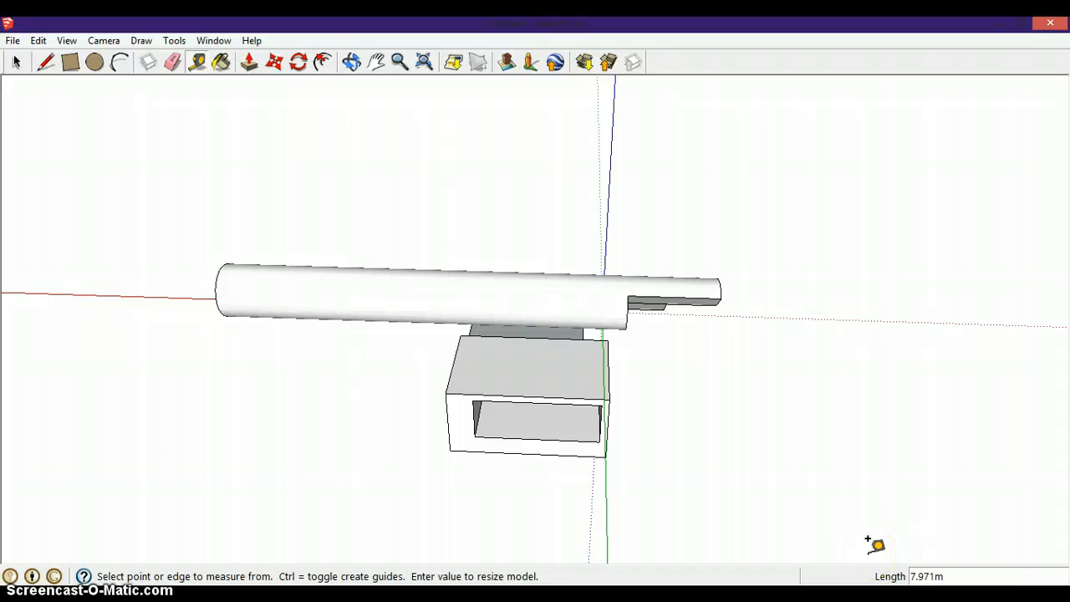
{"action": "type", "text": "5m"}
{"action": "key", "text": "Return"}
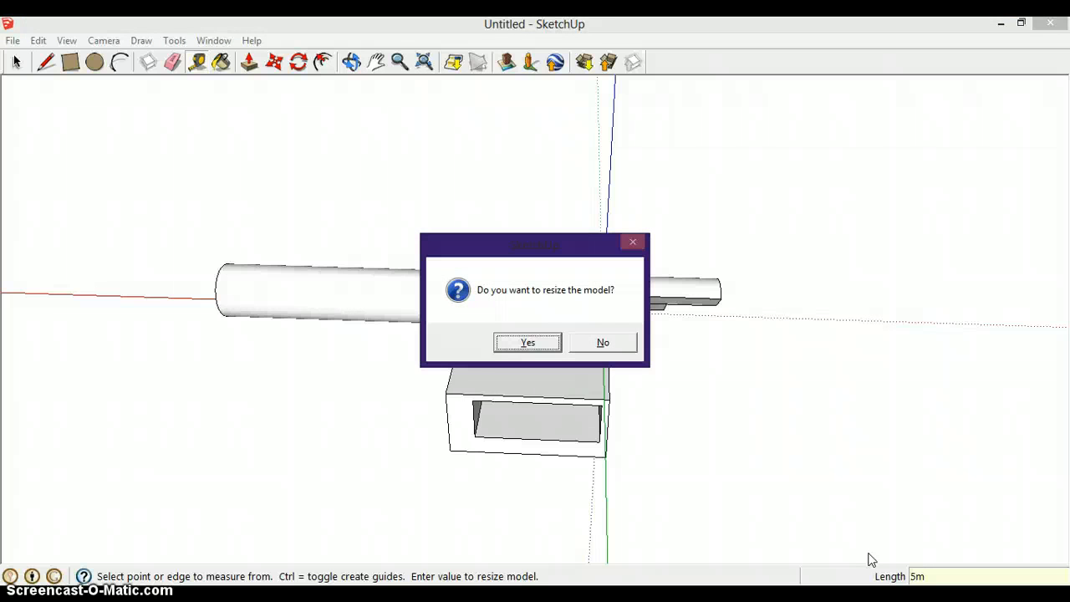
{"action": "key", "text": "Return"}
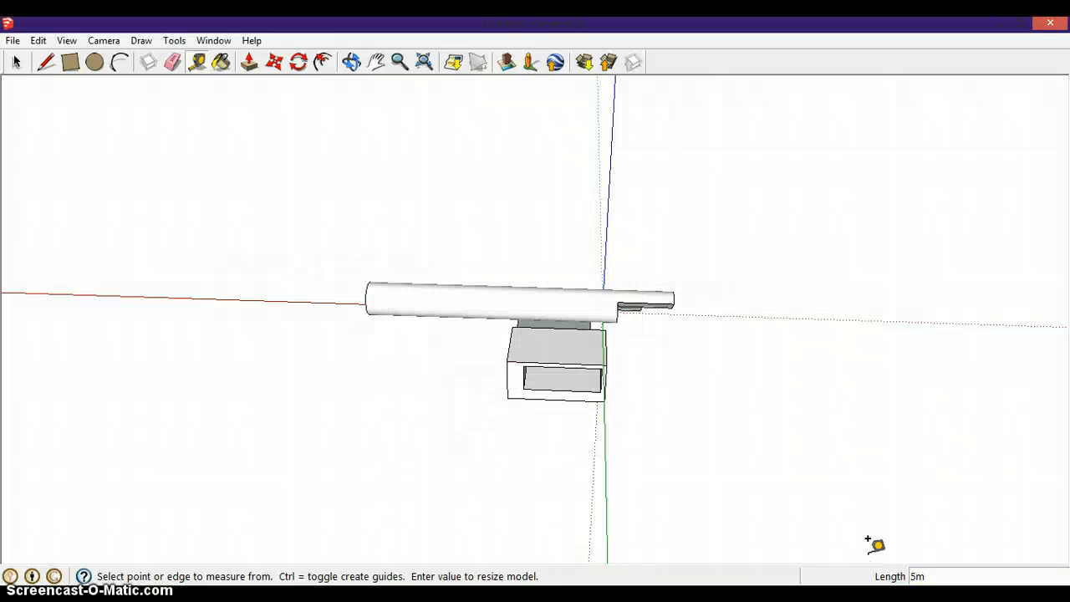
{"action": "key", "text": "o"}
{"action": "left_click_drag", "start_coordinate": [688, 383], "coordinate": [377, 380]}
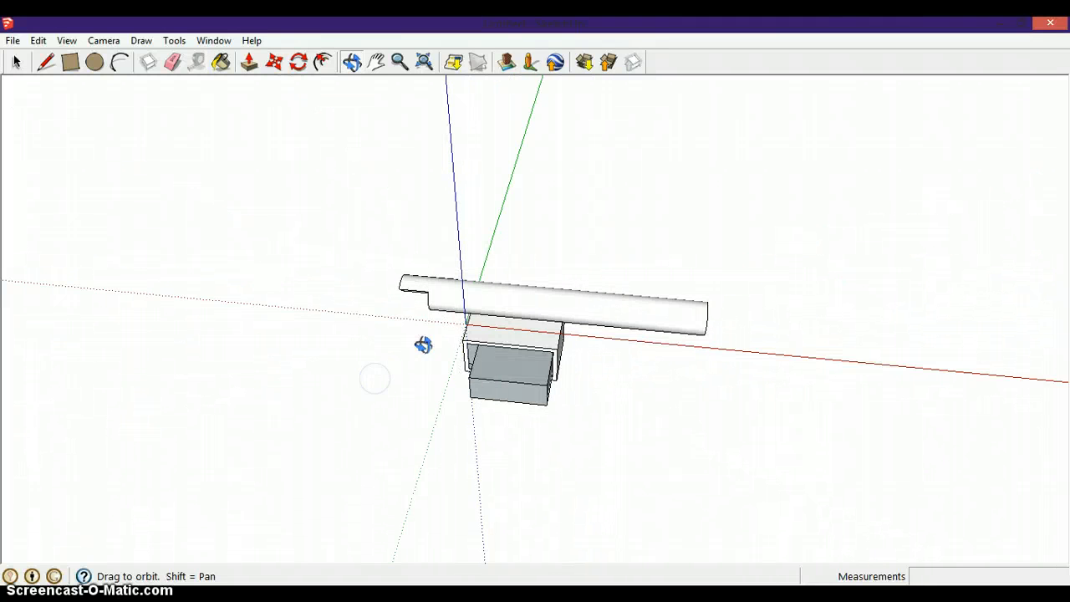